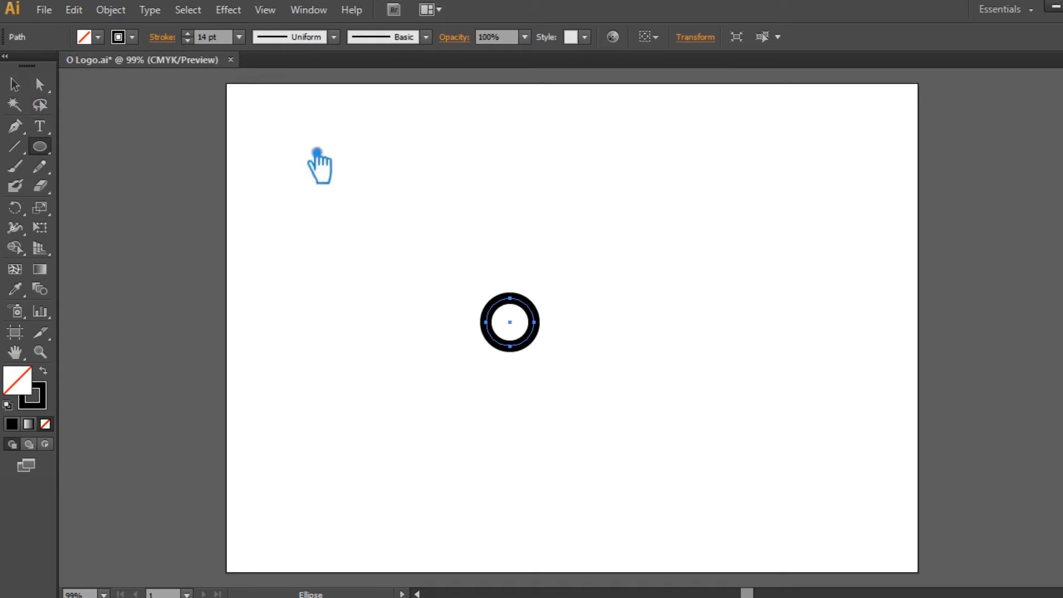
- Set the circle's stroke weight to 16 pt and create an enlarged concentric copy about twice its diameter
click(239, 37)
click(286, 329)
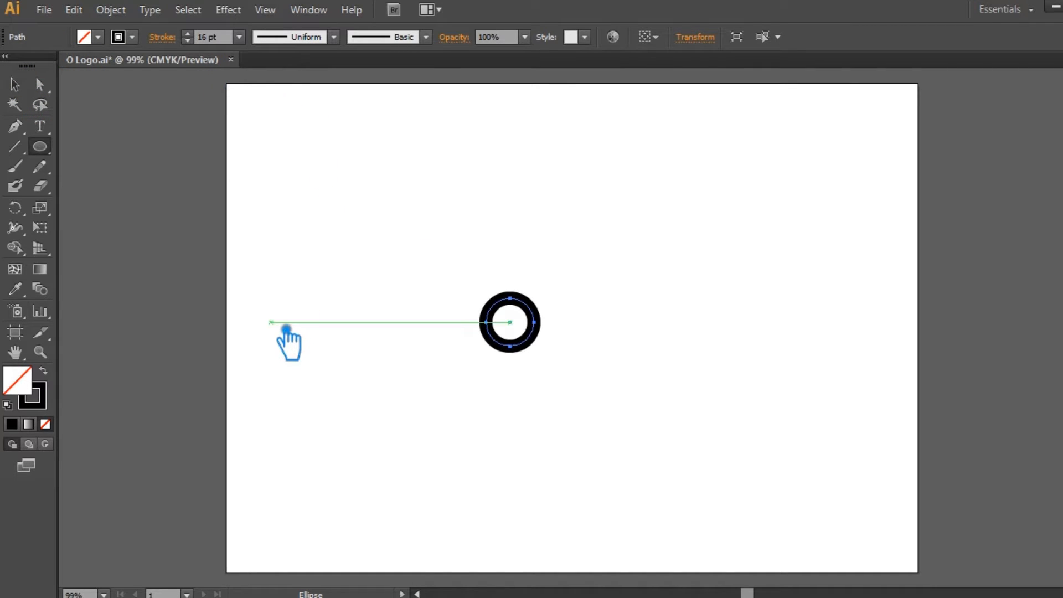
click(14, 84)
click(327, 225)
click(530, 342)
key(a)
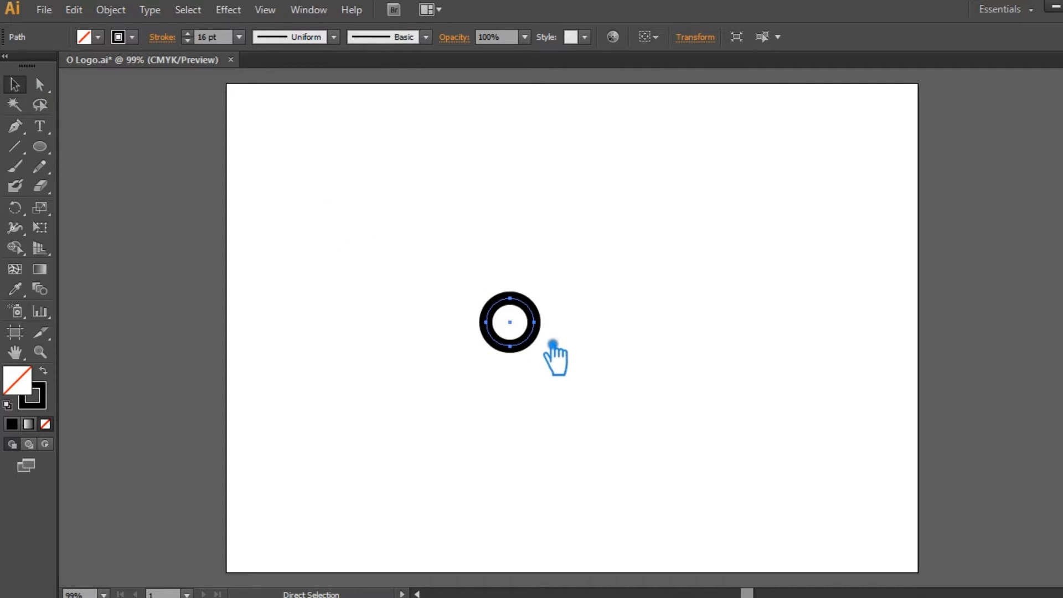
drag(535, 298, 578, 282)
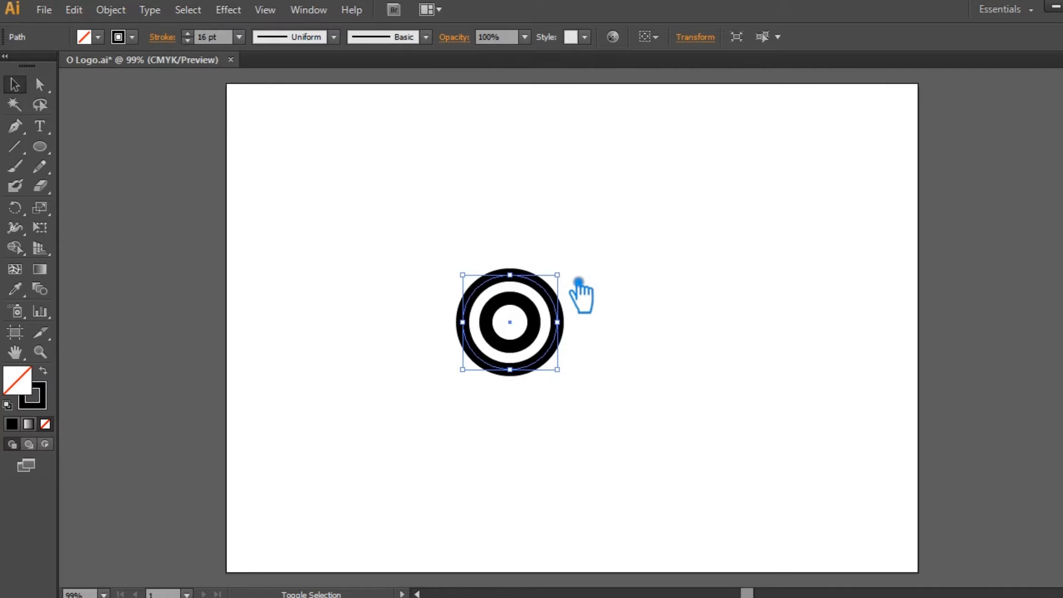
- Set the outer circle's stroke weight to 25 pt so a thin white gap remains between the two rings
click(188, 33)
click(188, 34)
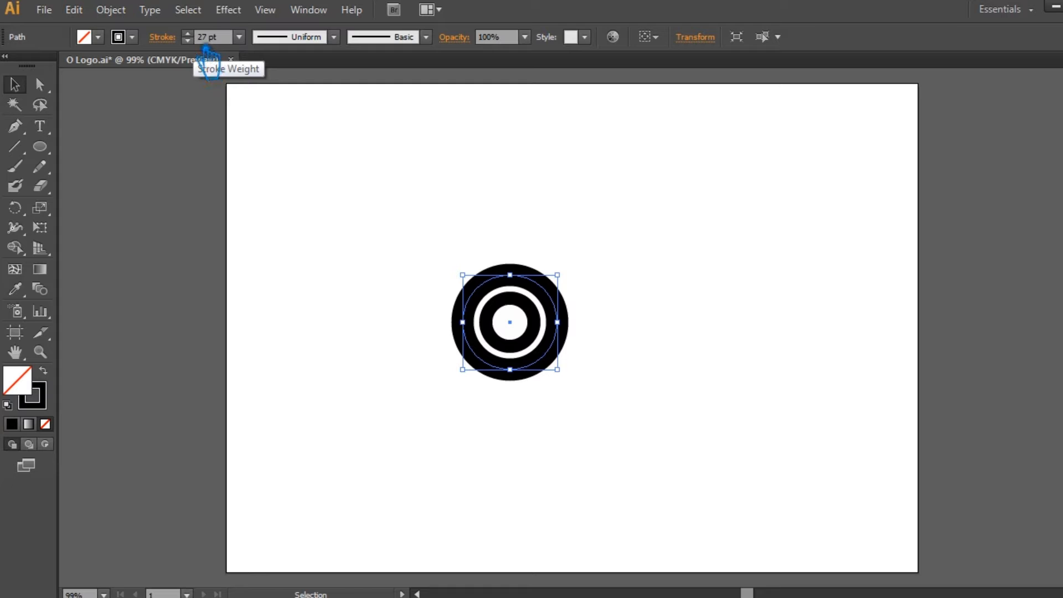
scroll(206, 45, down, 1)
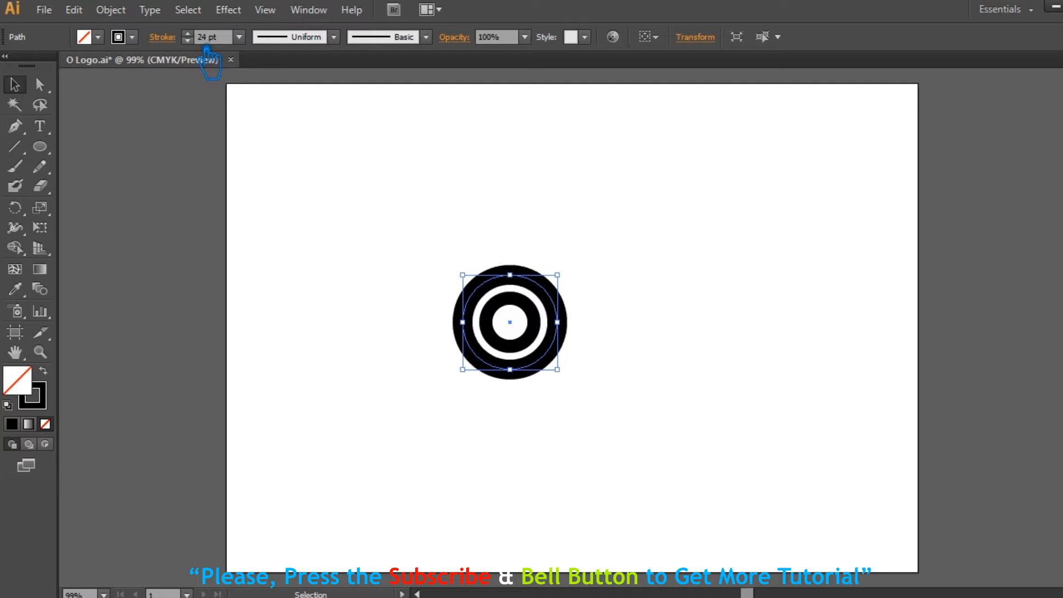
scroll(203, 44, down, 1)
click(463, 161)
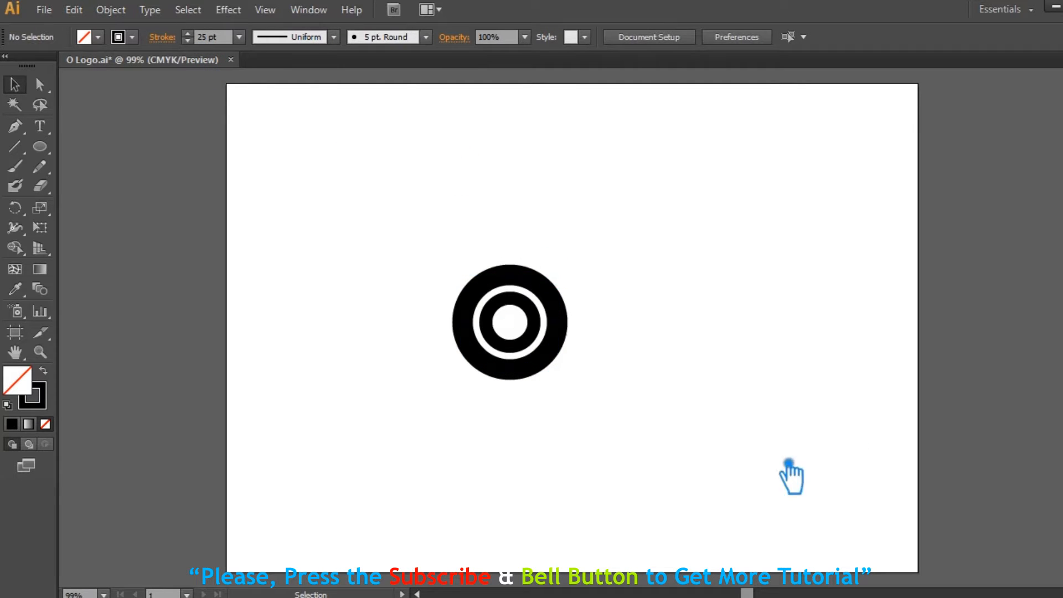
- Expand the strokes of both concentric circles into filled shapes
drag(661, 428, 398, 219)
click(113, 9)
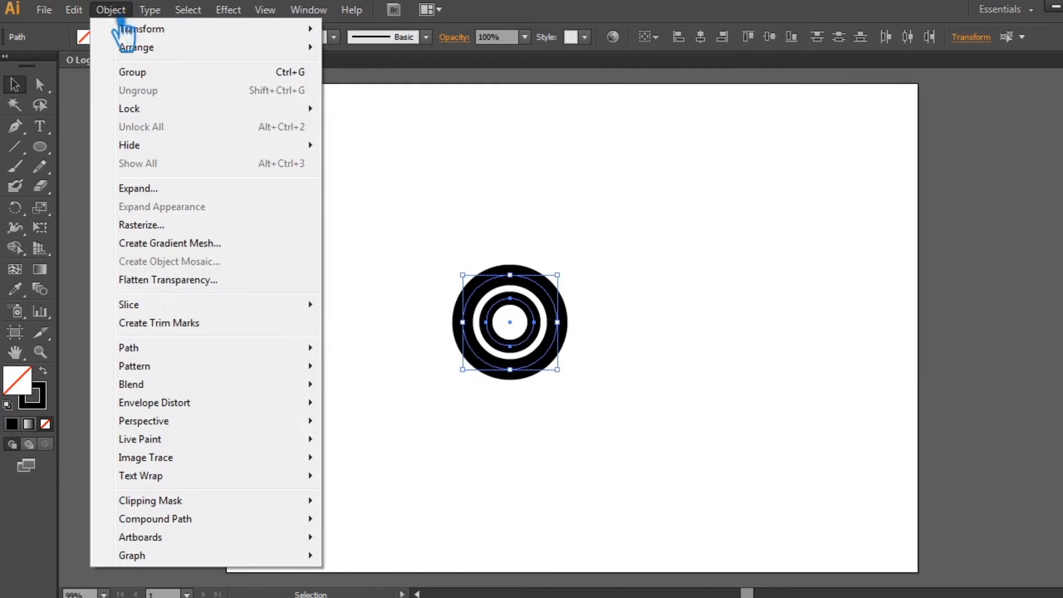
click(171, 189)
click(535, 403)
click(537, 408)
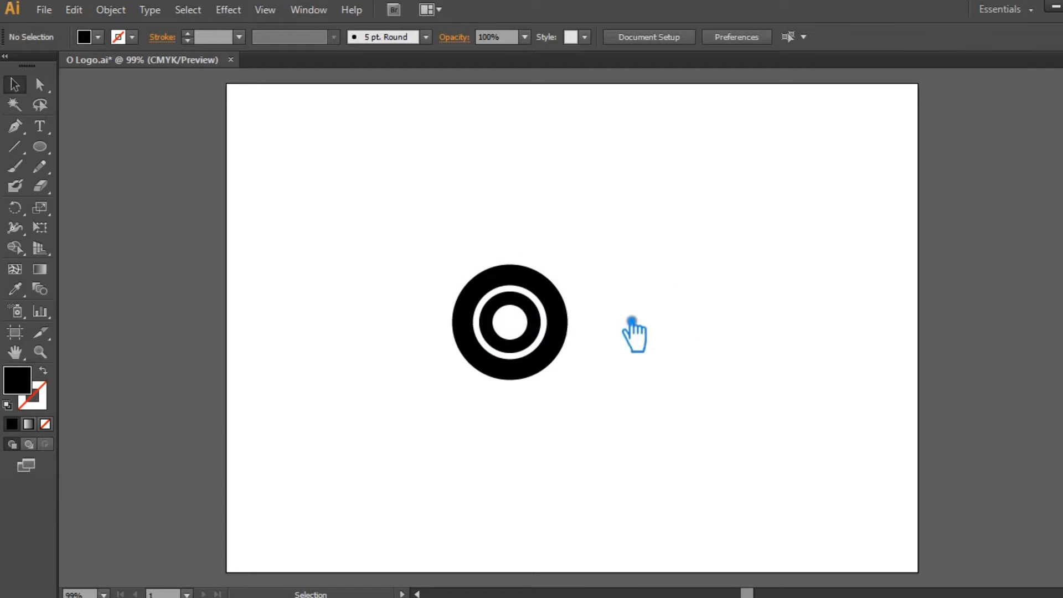
- Show the rulers and place a vertical and a horizontal guide through the centre of the rings
click(556, 330)
key(a)
key(ctrl+r)
key(v)
drag(64, 477, 510, 261)
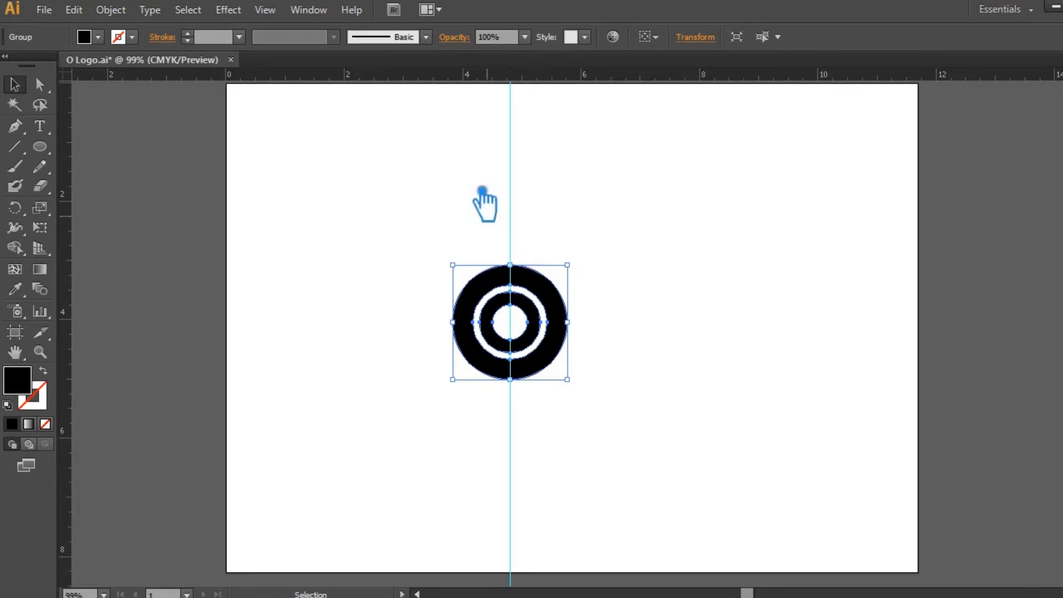
drag(419, 78, 485, 365)
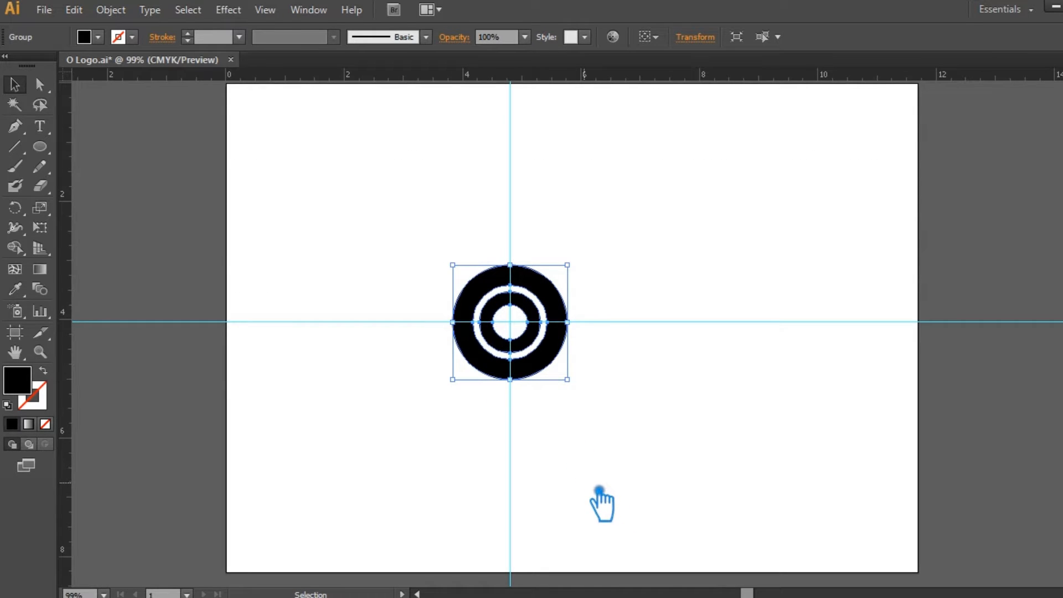
- Draw a small circle on the vertical guide in the upper part of the outer ring
key(l)
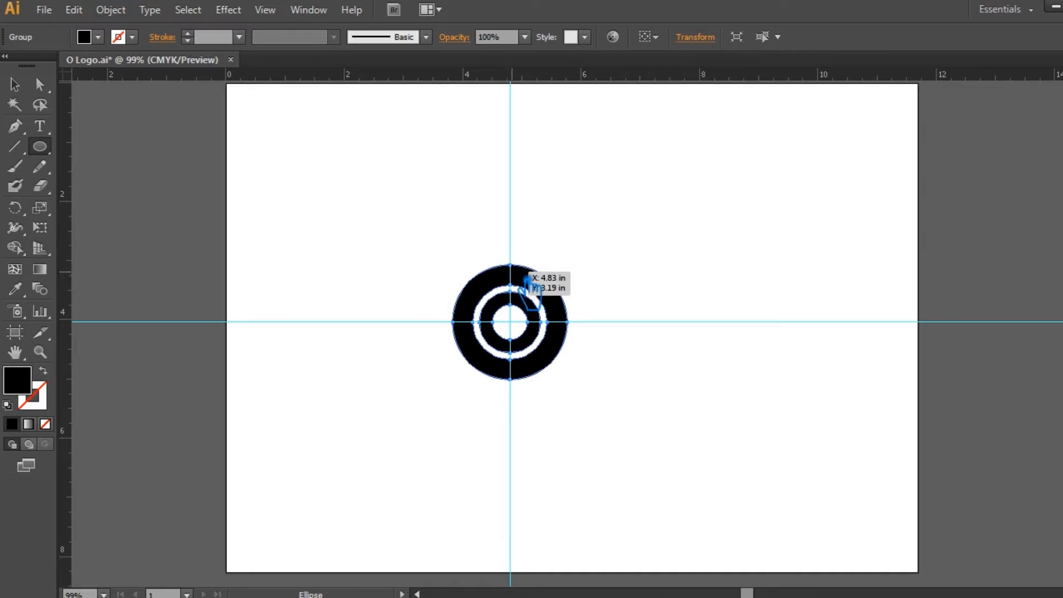
drag(510, 273, 534, 284)
key(ctrl+equal)
key(ctrl+equal)
key(ctrl+equal)
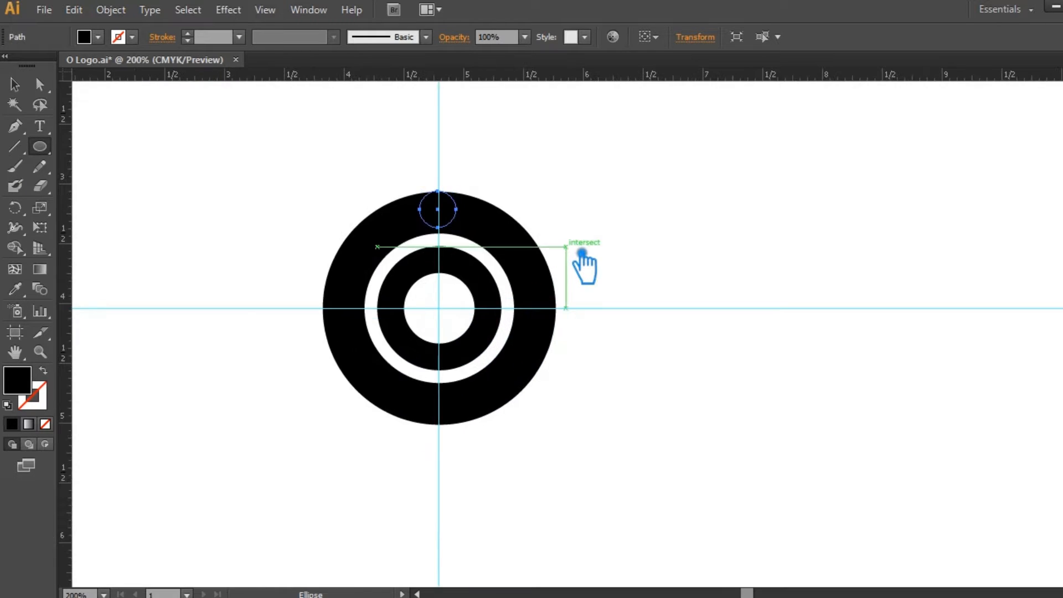
- Shrink the small circle, centre it on the vertical guide within the outer ring's band, and leave it selected
click(22, 84)
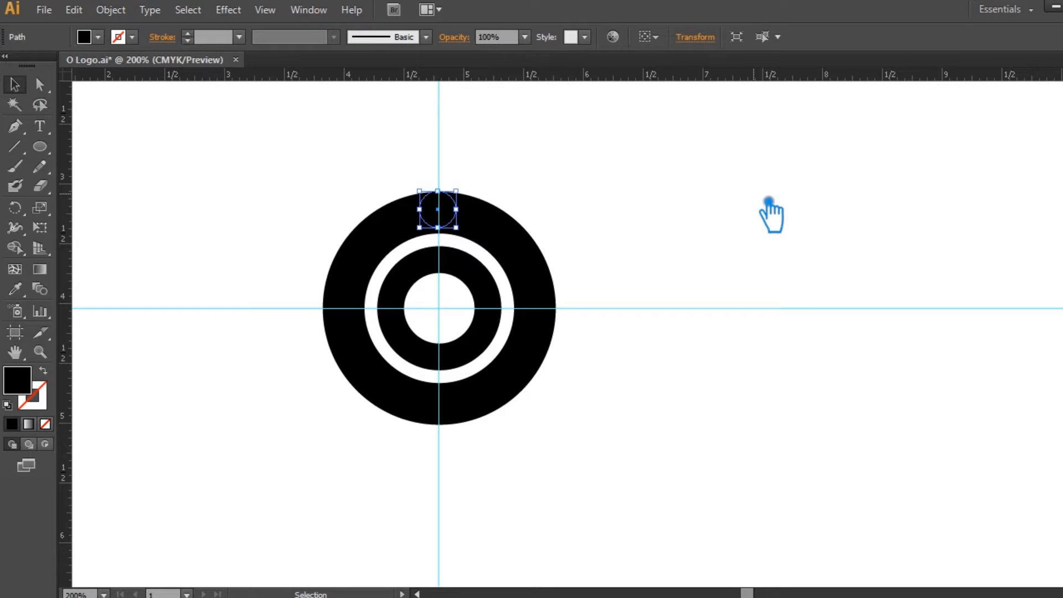
drag(456, 228, 468, 238)
key(ctrl+plus)
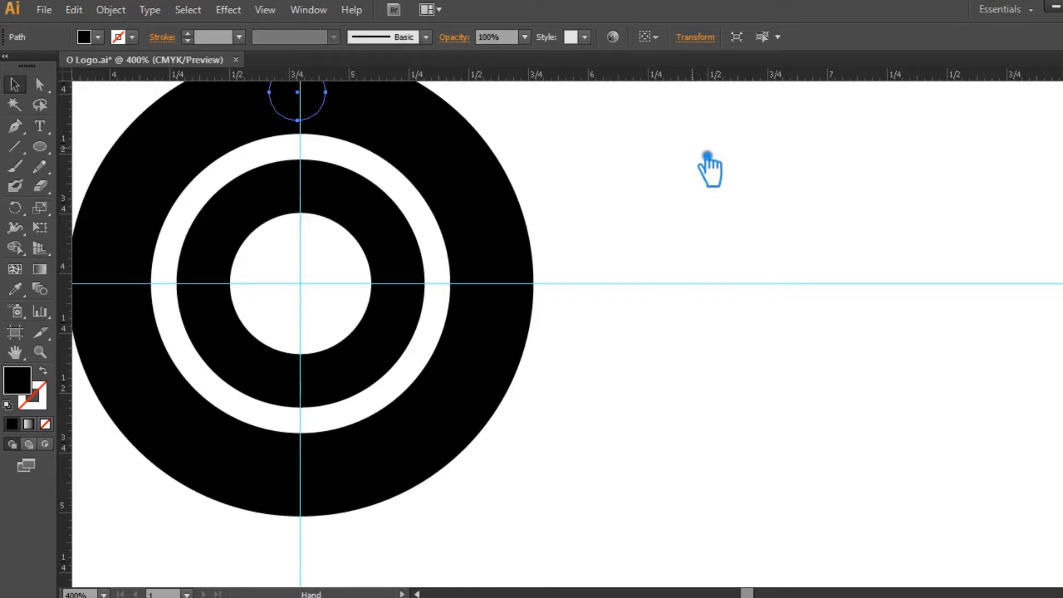
drag(710, 214, 797, 349)
key(Right)
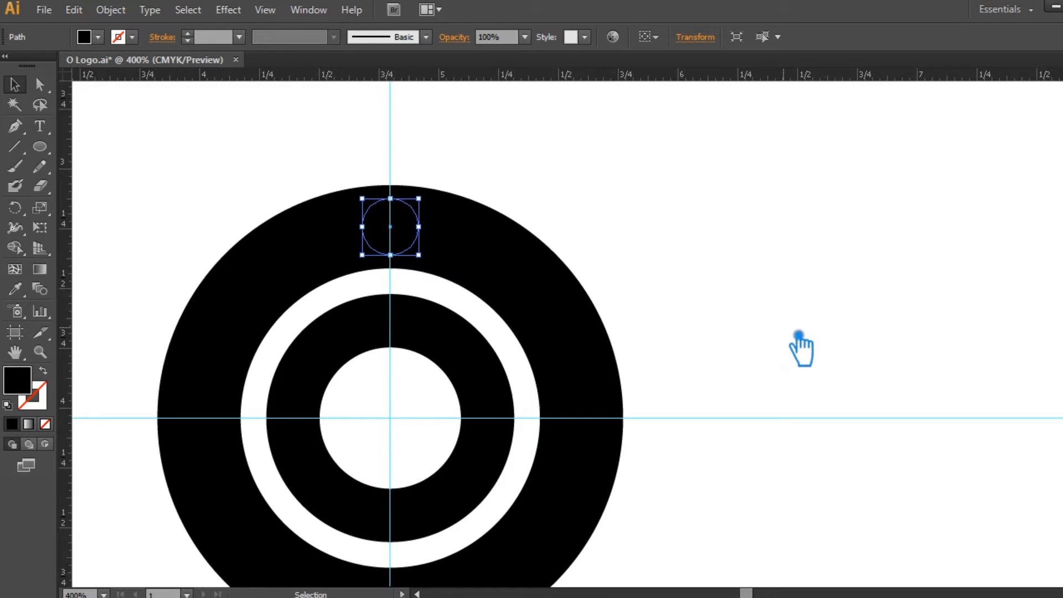
click(799, 337)
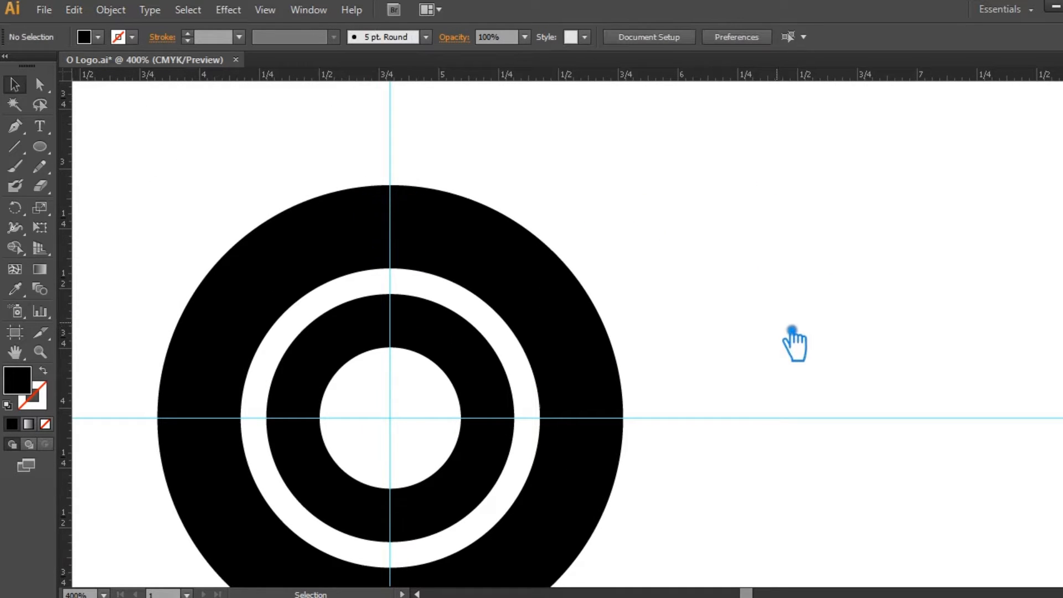
click(388, 233)
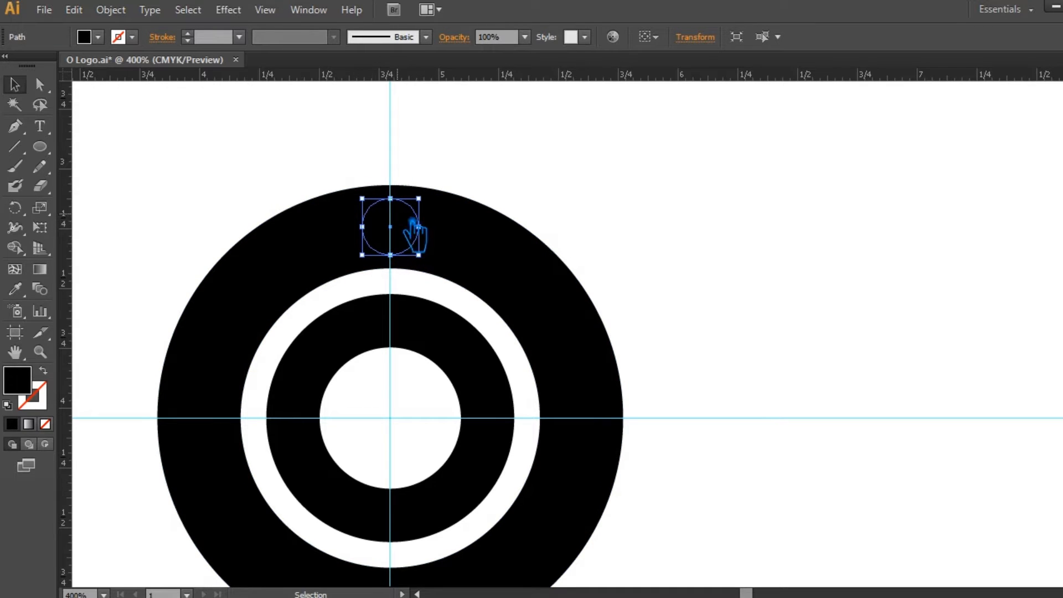
click(111, 9)
mouse_move(310, 348)
click(387, 413)
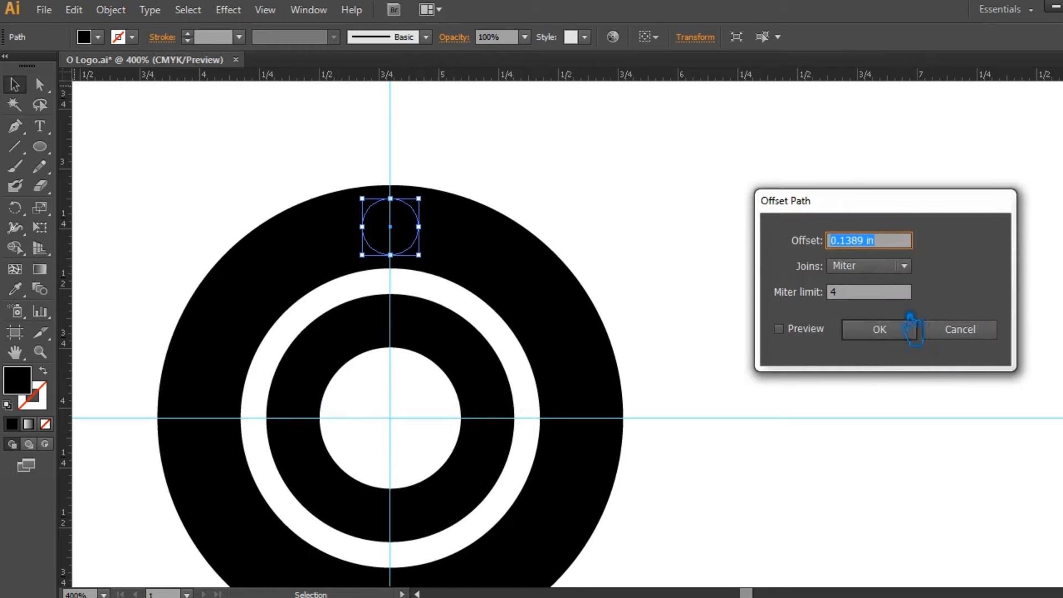
click(966, 331)
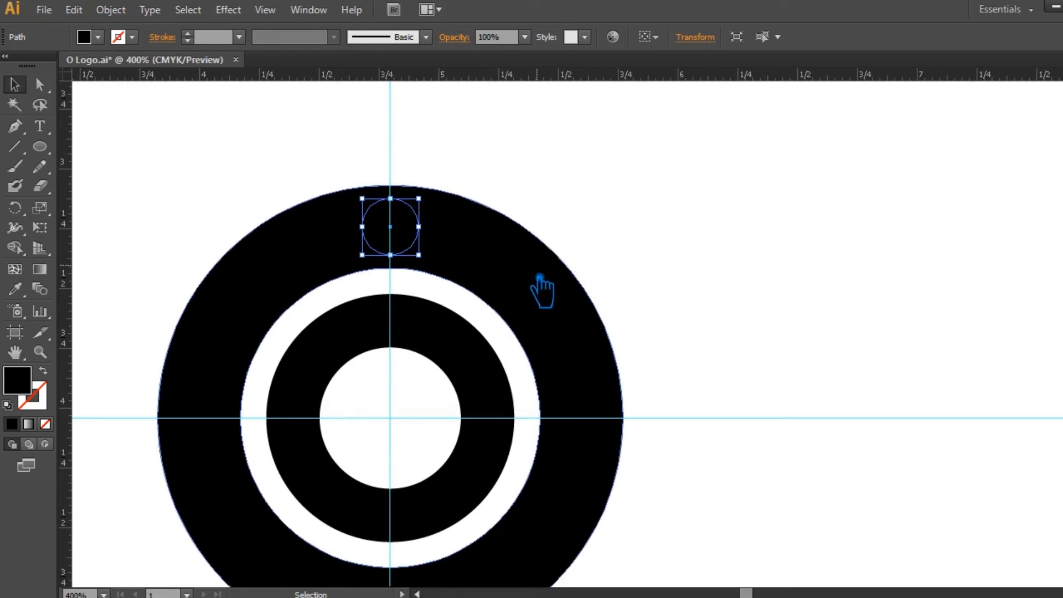
- Fill the small circle with the grey colour #938D8F
double_click(19, 387)
click(450, 214)
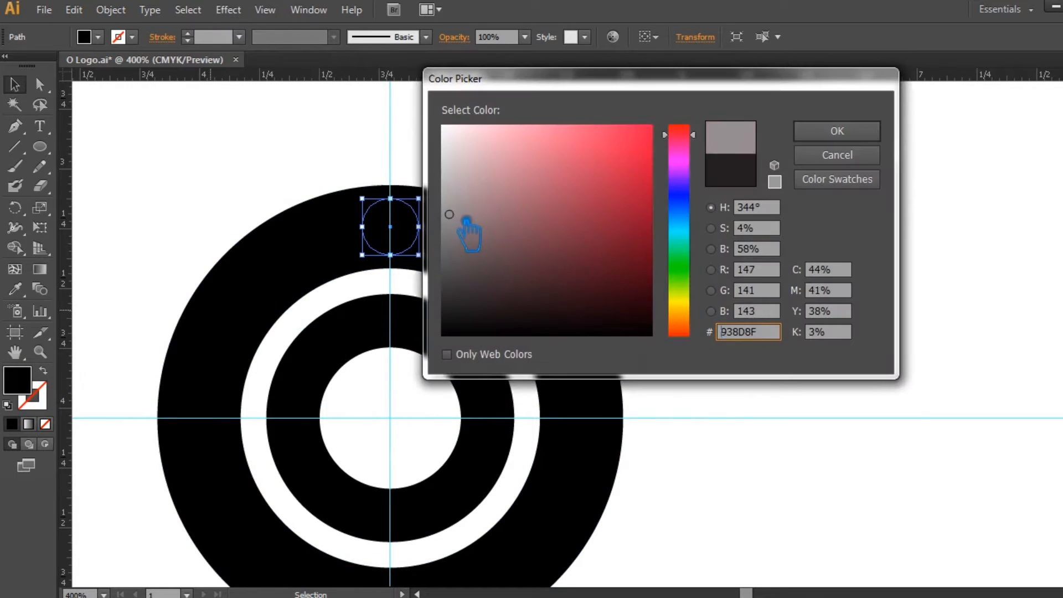
click(862, 138)
- Create a copy of the grey circle rotated 60° about the intersection of the guides
click(14, 207)
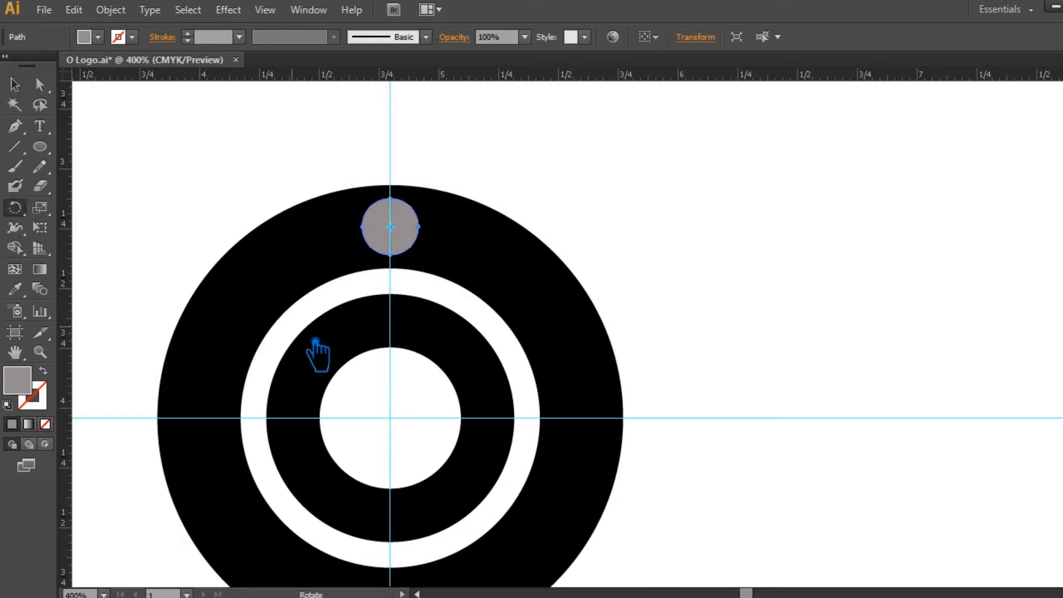
alt+click(406, 425)
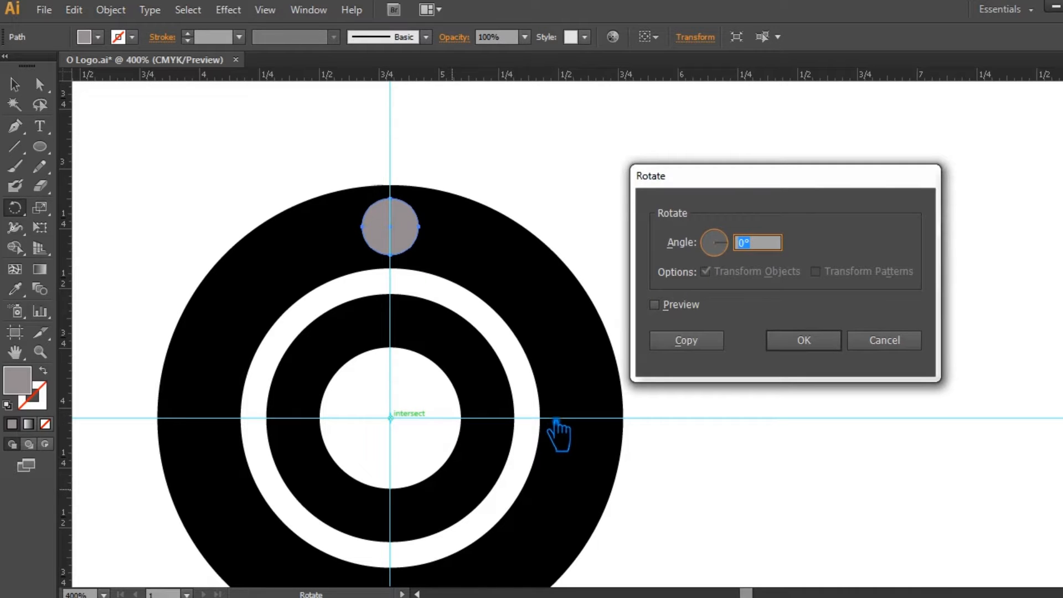
key(Escape)
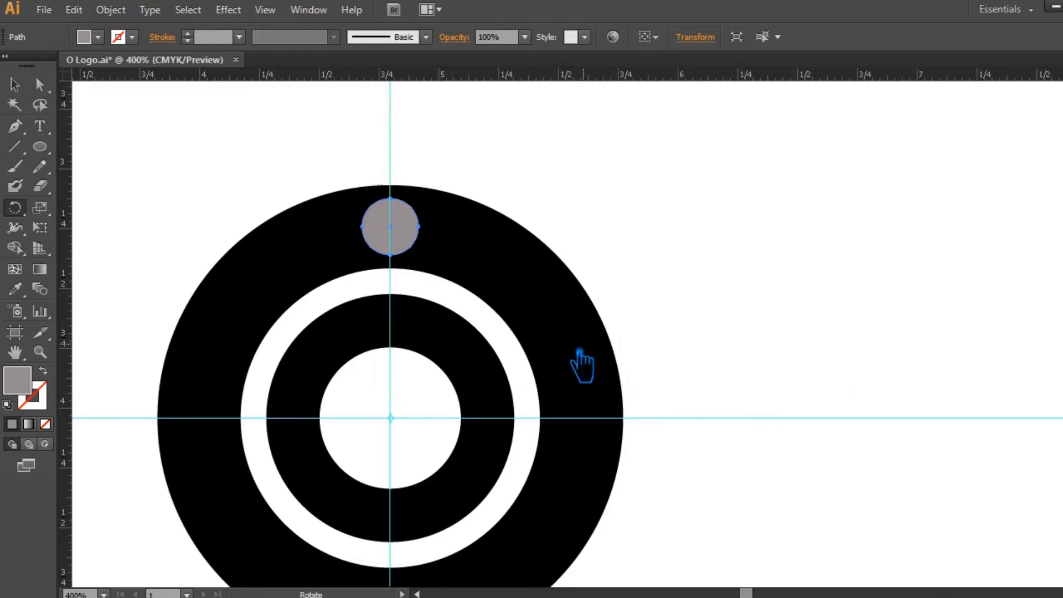
alt+click(405, 425)
text(60)
click(715, 341)
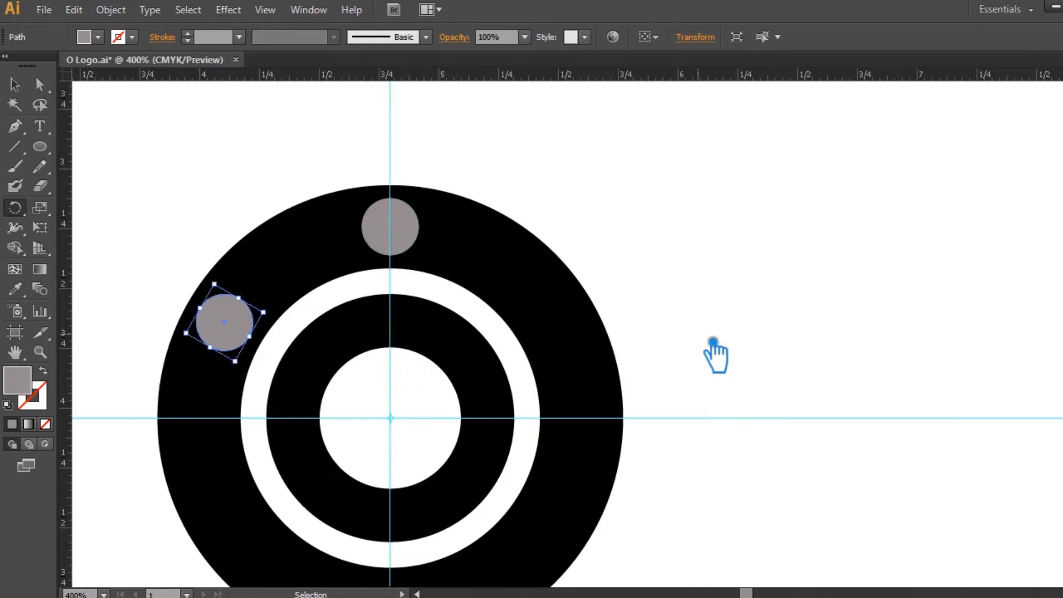
- Repeat the rotated copy until six grey circles are evenly spaced around the outer ring
key(ctrl+d)
key(ctrl+d)
key(ctrl+d)
key(ctrl+d)
click(15, 84)
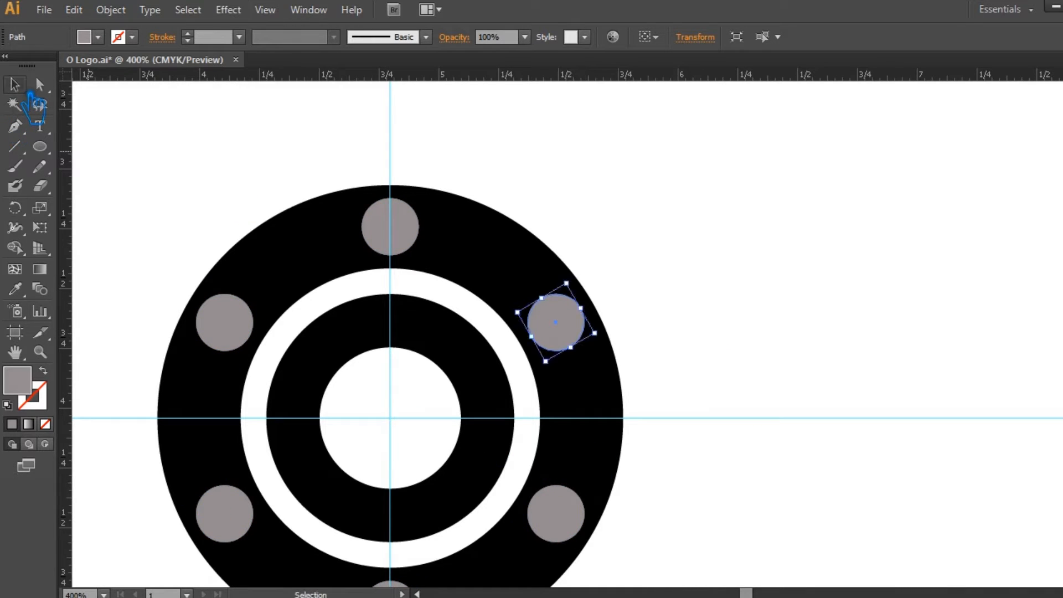
- Select all six grey circles and group them
scroll(783, 254, down, 3)
scroll(783, 254, left, 1)
click(424, 161)
shift+click(258, 260)
shift+click(258, 449)
shift+click(589, 260)
shift+click(443, 551)
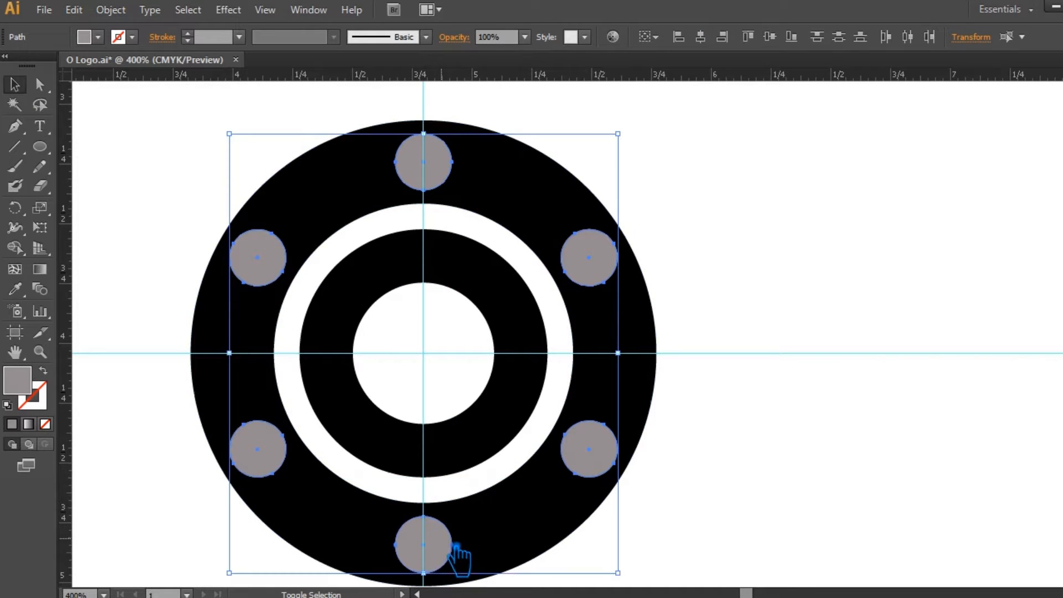
key(ctrl+g)
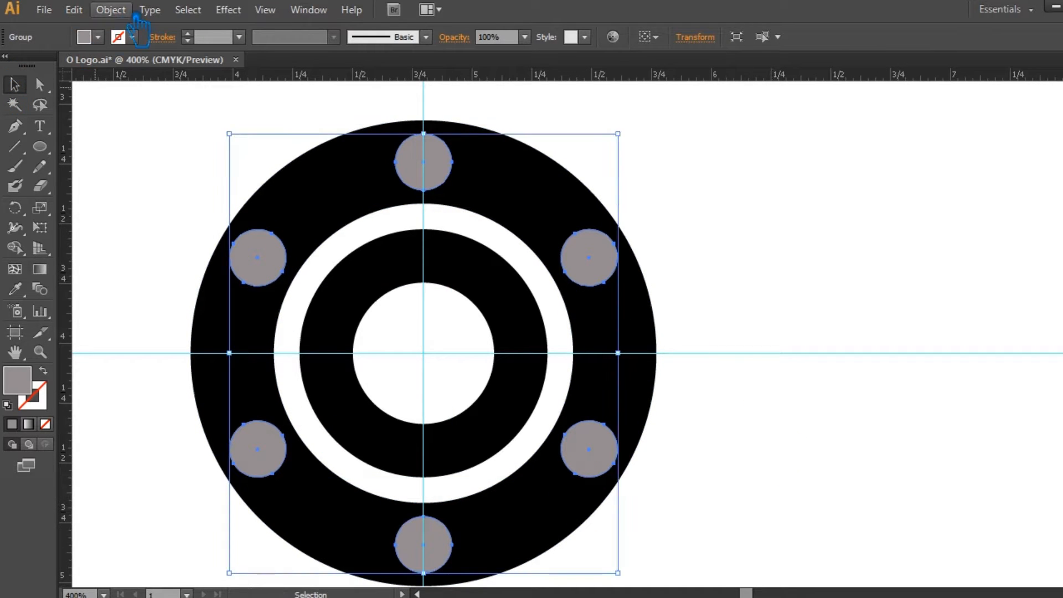
- Offset the paths of the grouped grey circles by 0.06 in with miter joins and the preview enabled
click(128, 10)
mouse_move(111, 349)
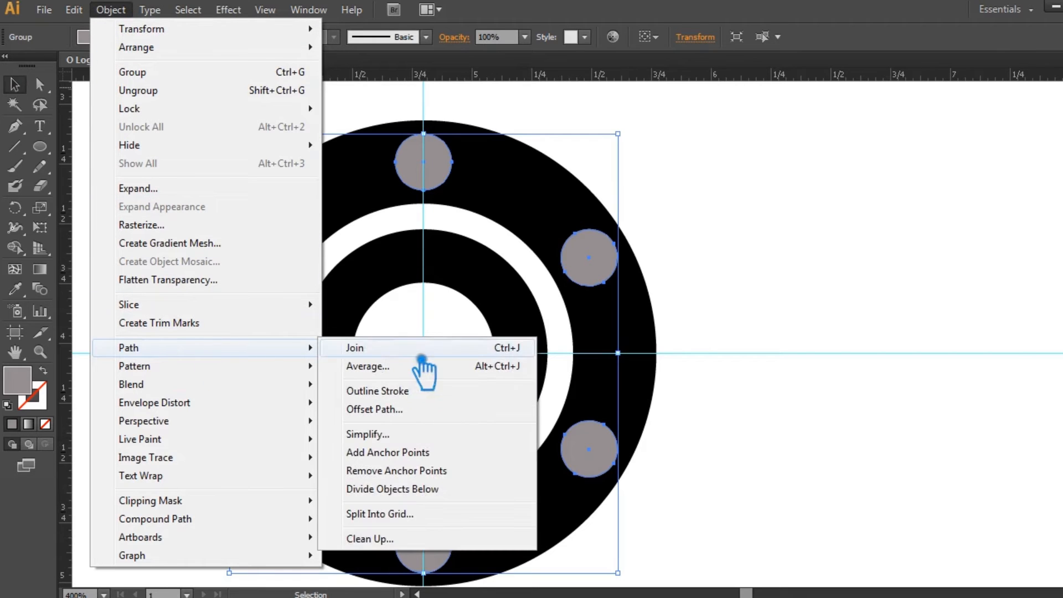
click(374, 409)
click(782, 331)
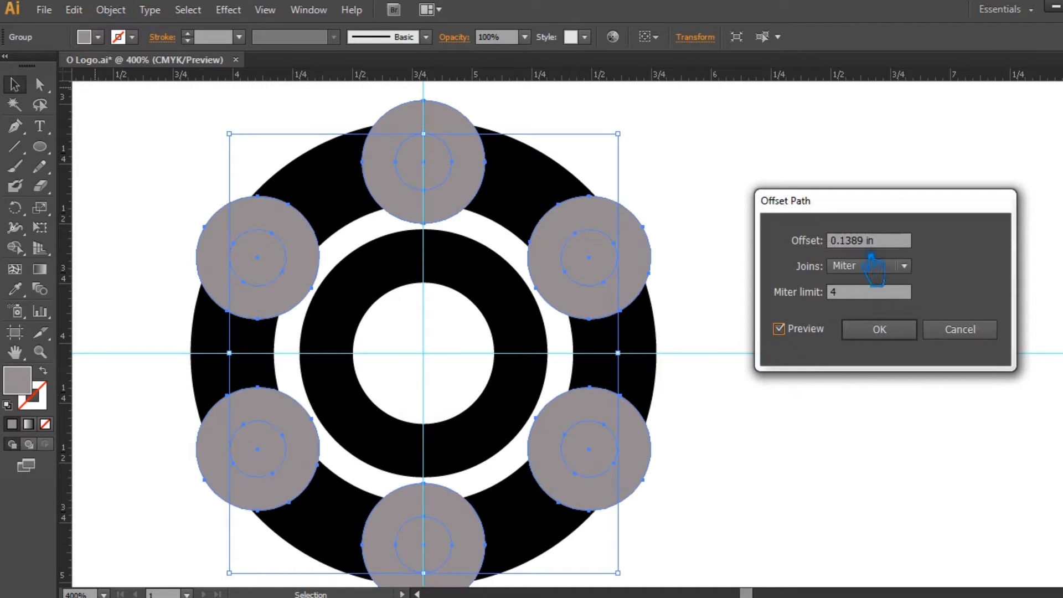
text(08)
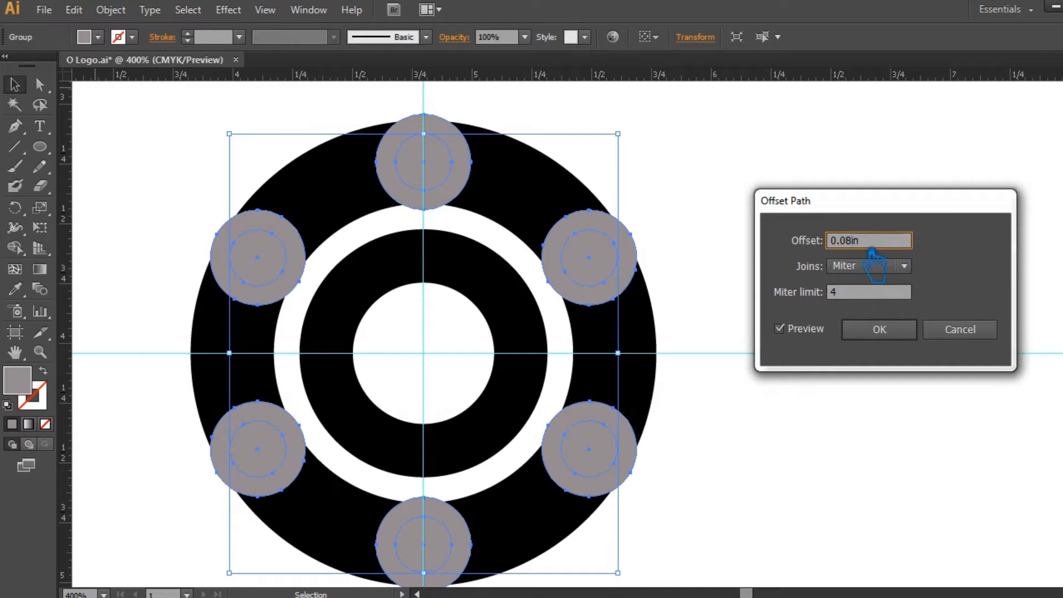
text(7)
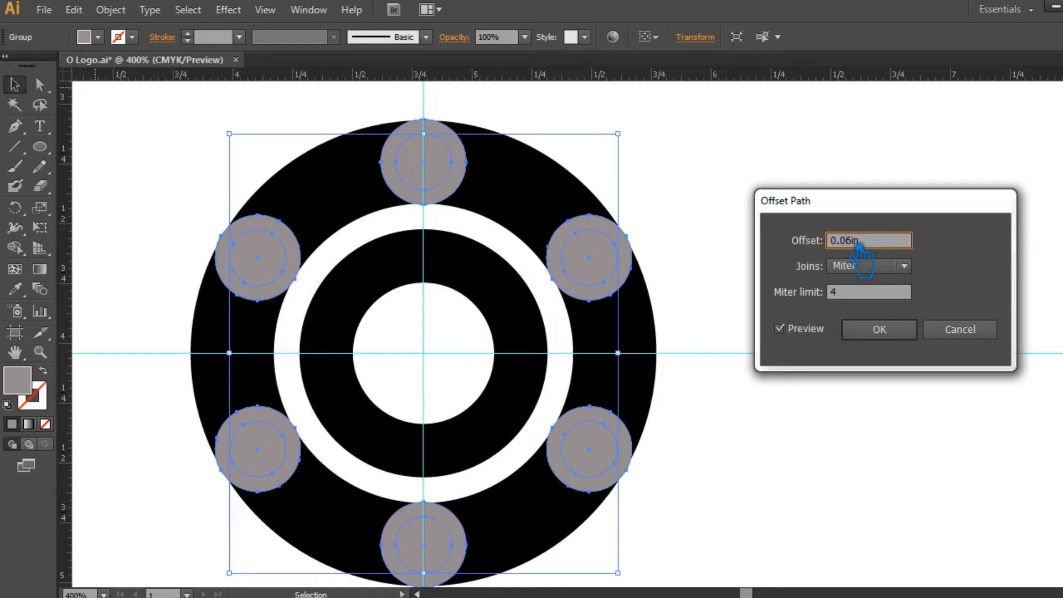
click(880, 329)
click(842, 321)
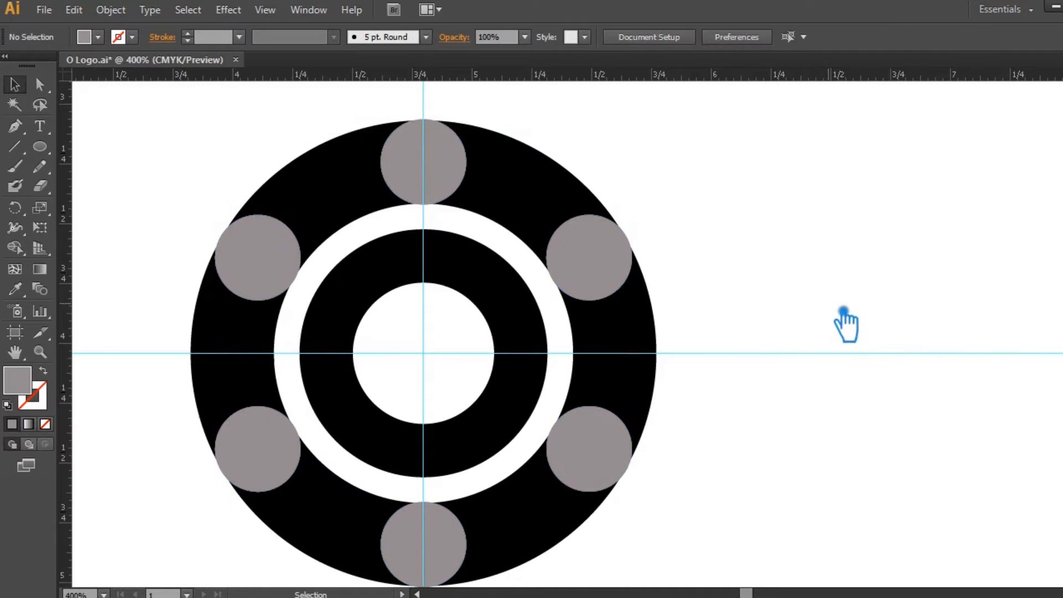
- Select the rings and all grey circles and split them along their overlaps with the Pathfinder Divide operation
drag(688, 531, 177, 157)
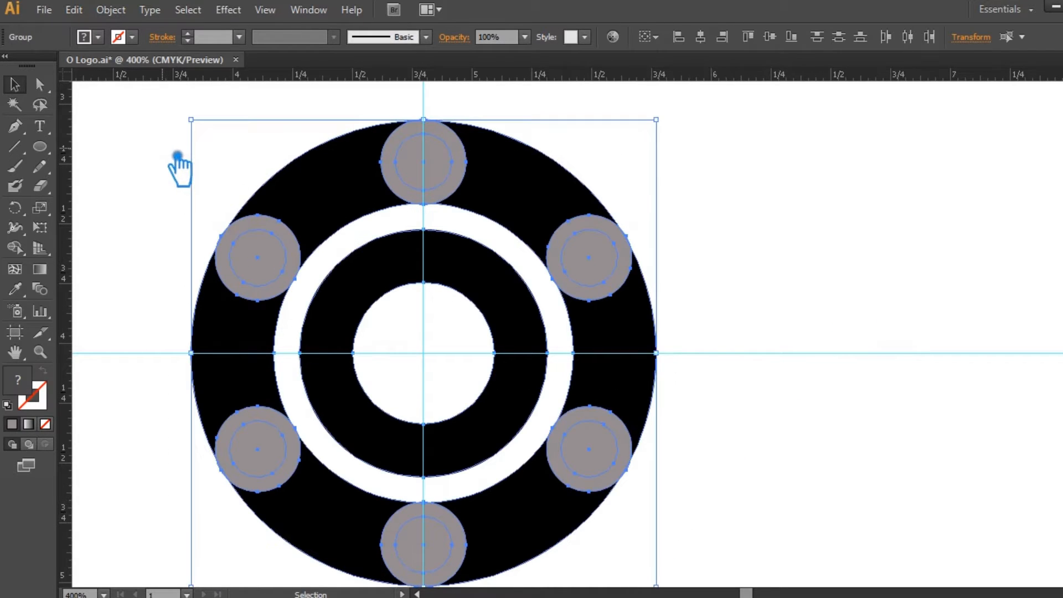
key(ctrl+shift+F9)
click(927, 368)
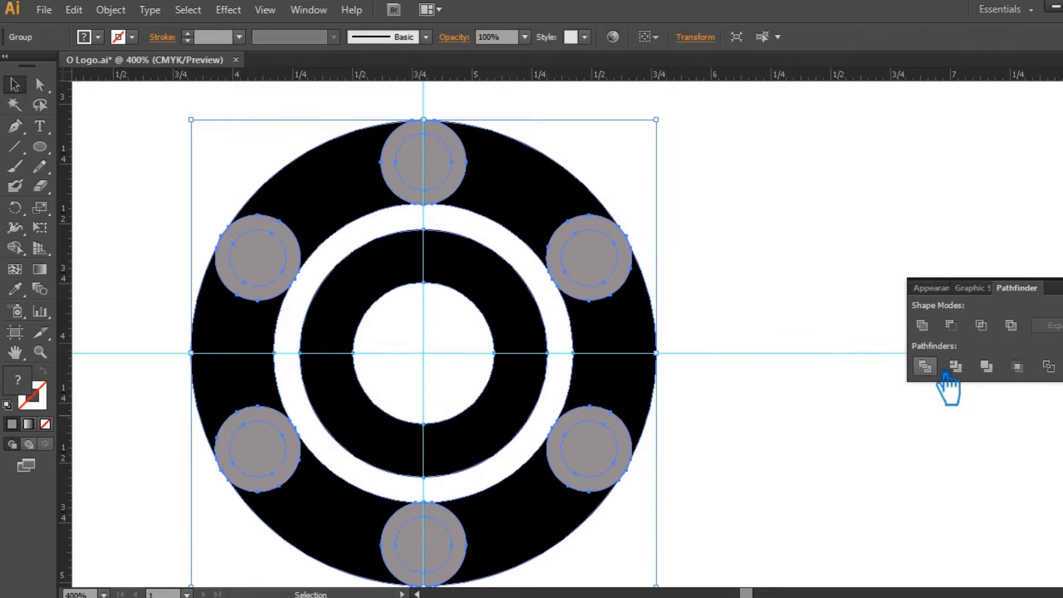
key(ctrl+shift+F9)
click(865, 286)
- Ungroup the divided artwork and delete the grey band around the upper-right small circle
right_click(562, 265)
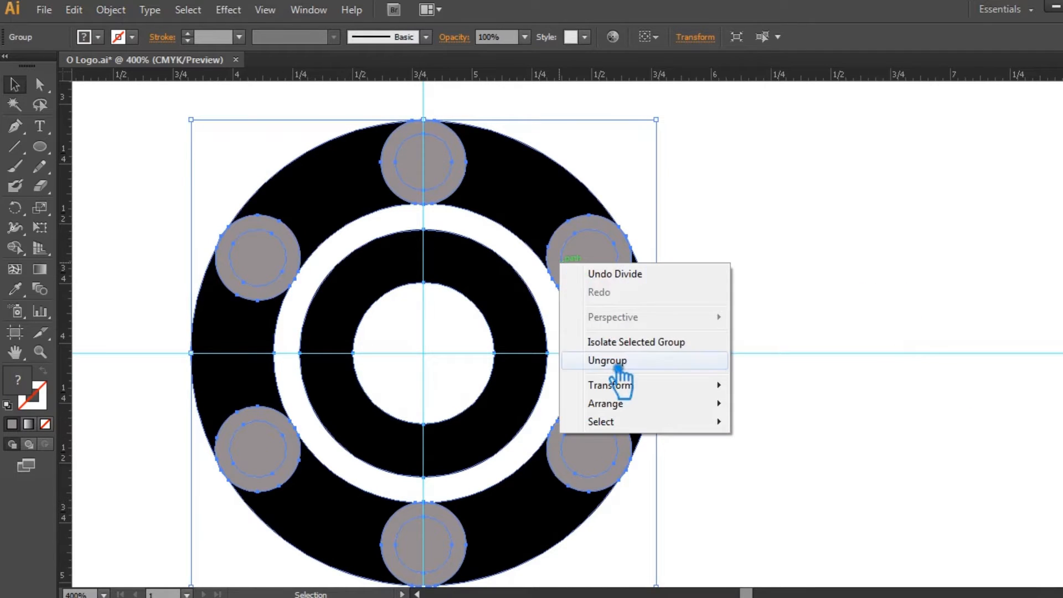
click(608, 361)
click(747, 296)
click(576, 282)
key(Delete)
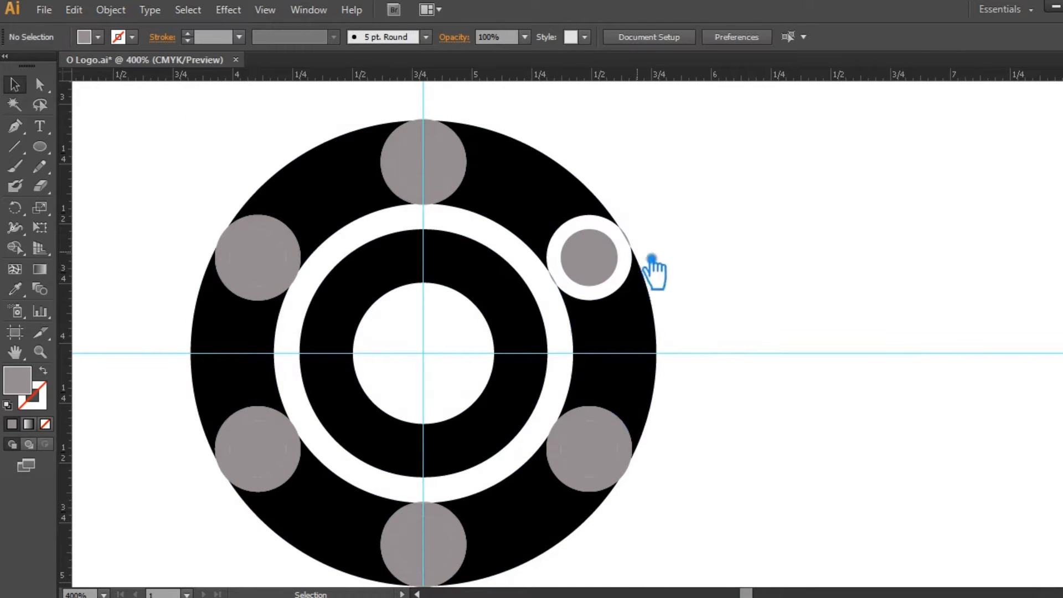
- Delete the grey bands around the top and upper-left small circles, including the leftover sliver below the top circle
click(456, 150)
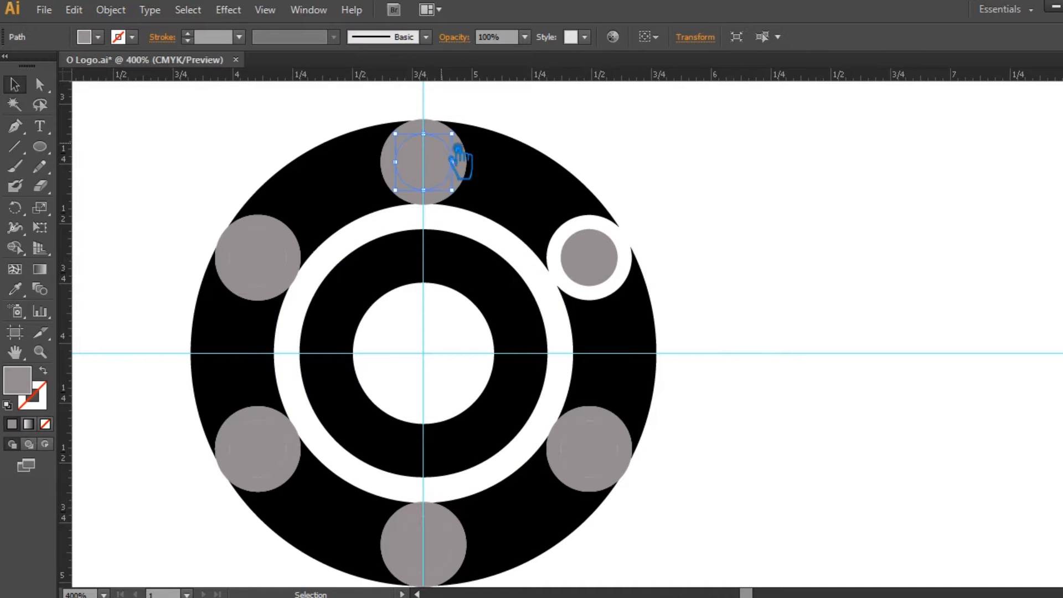
click(449, 138)
key(Delete)
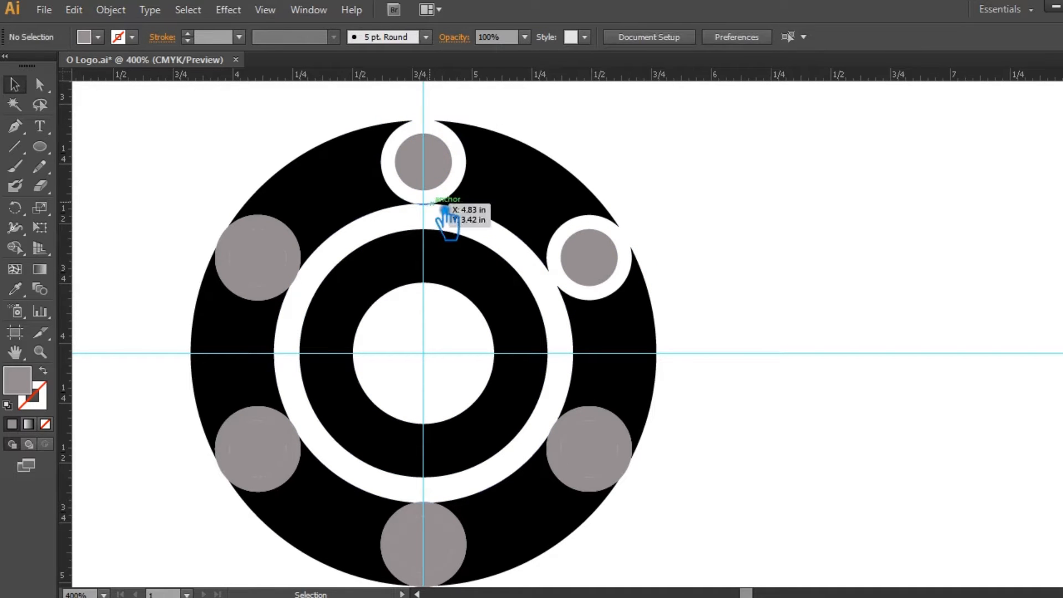
click(429, 207)
key(Delete)
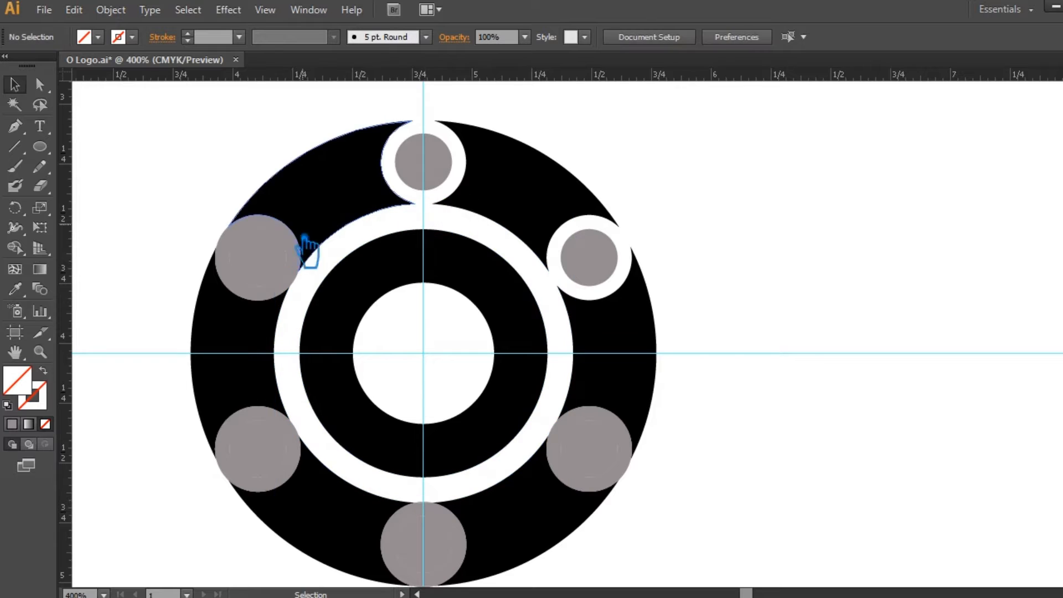
click(235, 250)
key(Delete)
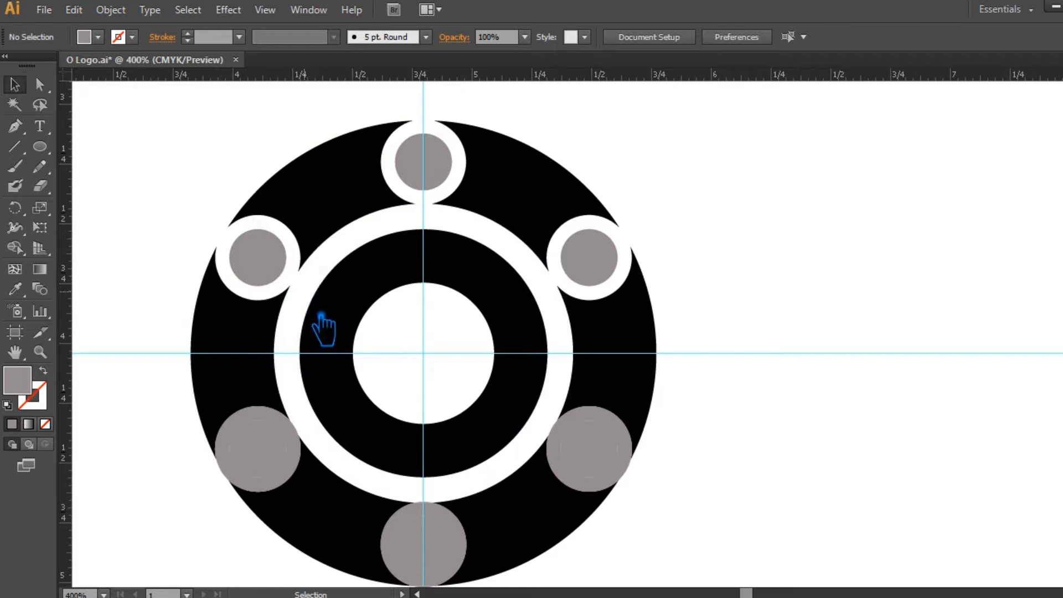
- Delete the grey bands around the lower-left and bottom small circles, including the leftover sliver at the ring's bottom edge
click(309, 435)
key(Delete)
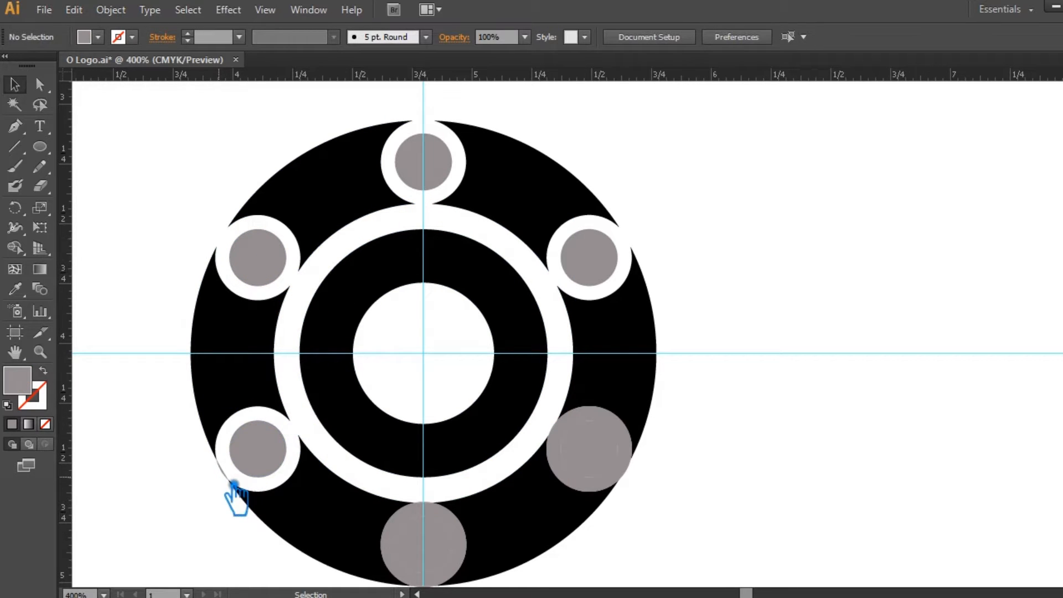
click(443, 533)
key(Delete)
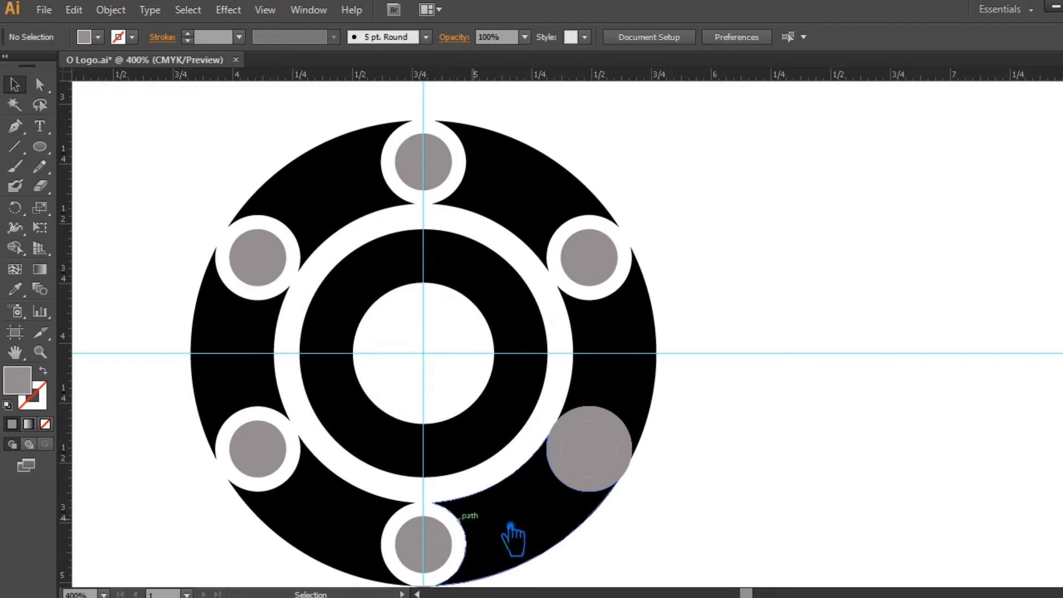
scroll(581, 554, down, 2)
click(425, 534)
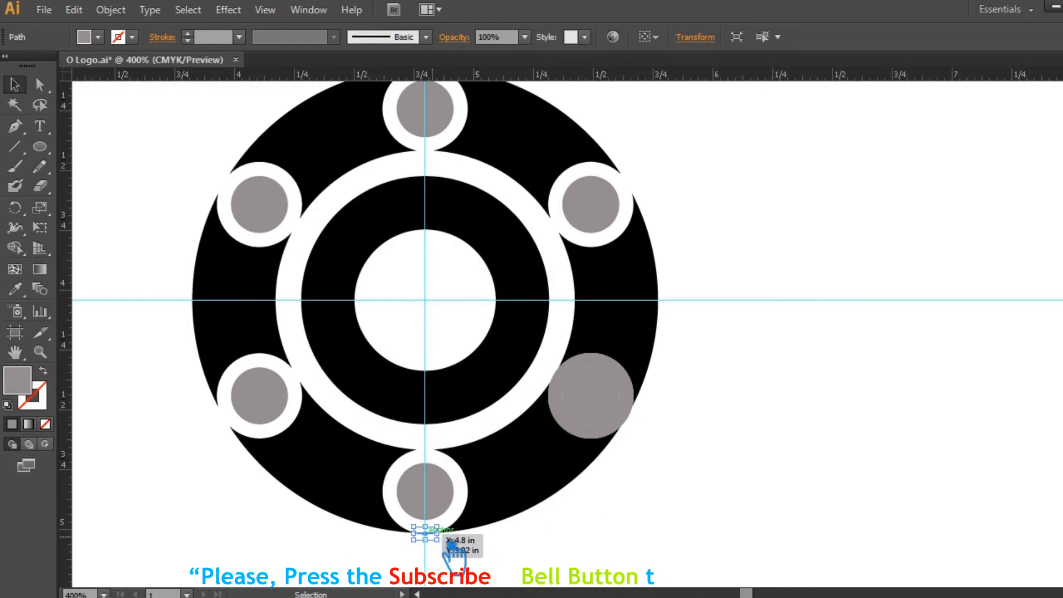
key(Delete)
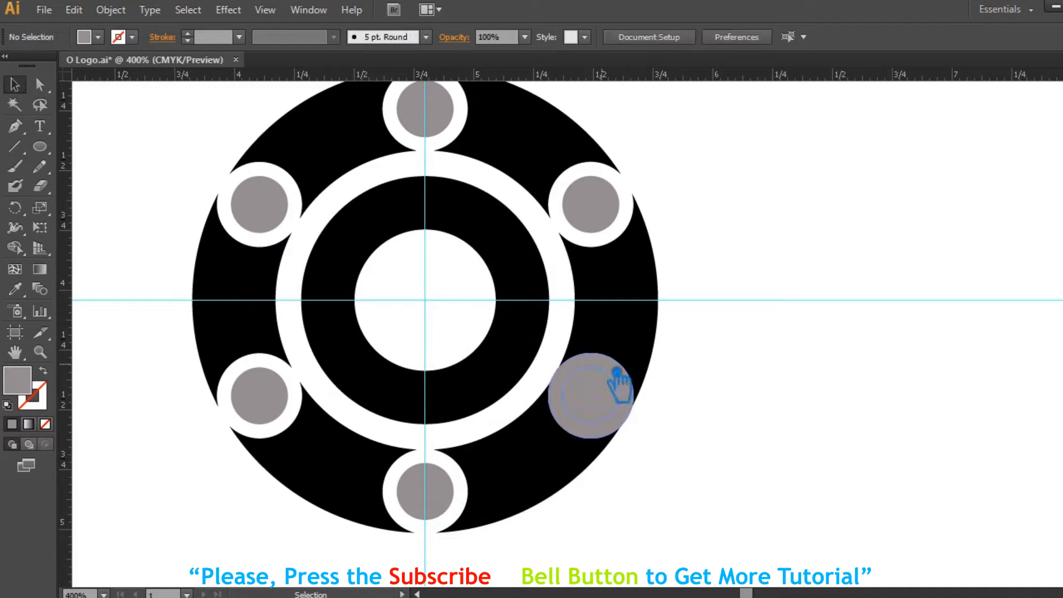
- Delete the grey band and leftover slivers around the lower-right small circle
click(616, 372)
key(Delete)
click(556, 375)
key(Delete)
click(629, 416)
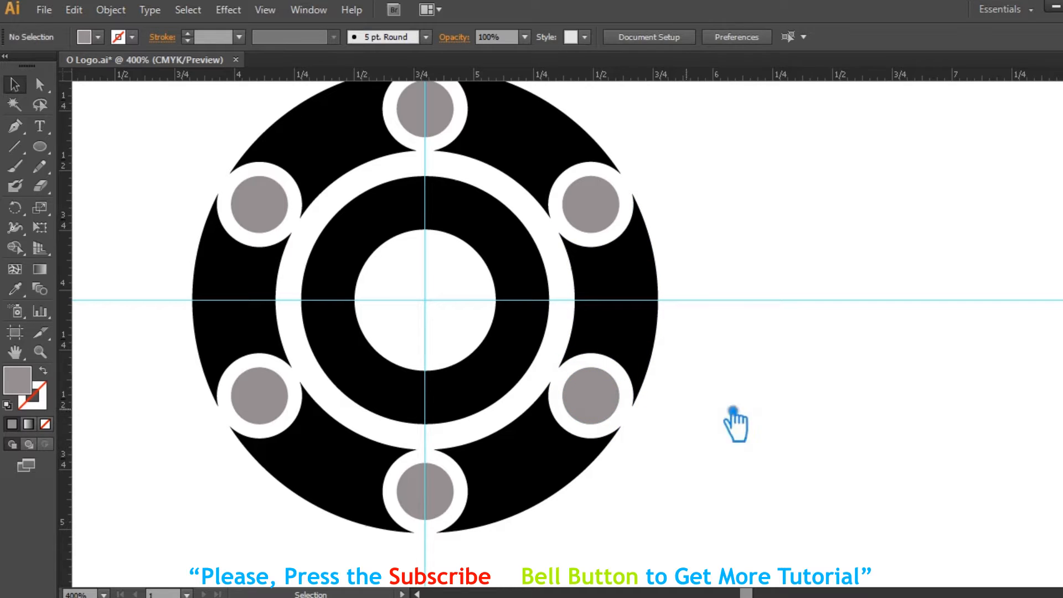
key(Delete)
drag(768, 285, 777, 302)
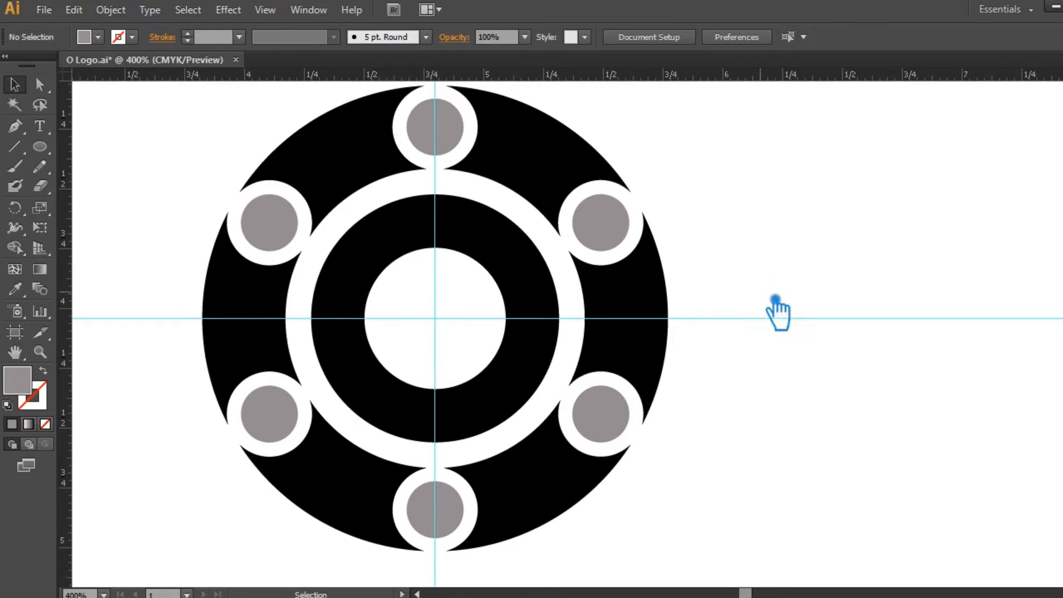
- Scale the inner black ring down slightly about its centre and offset its path by 0.04 in with miter joins
click(520, 256)
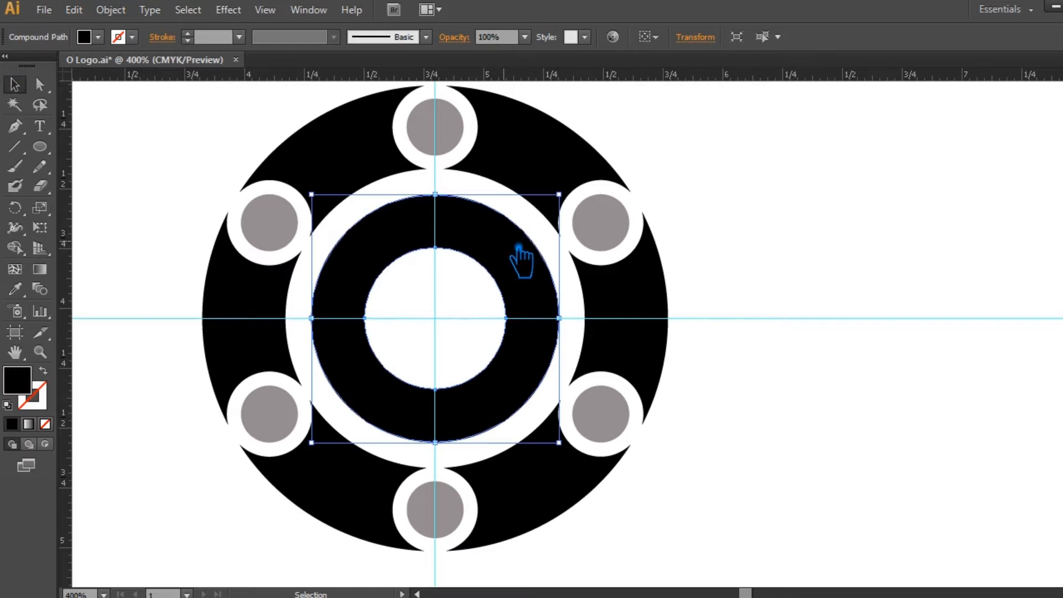
drag(575, 201, 566, 212)
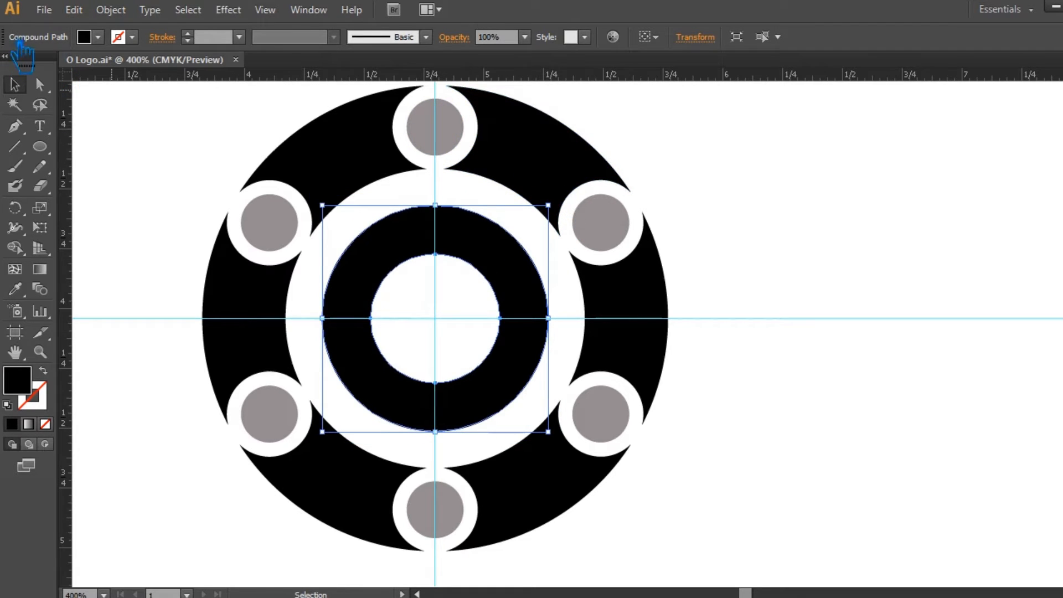
click(111, 10)
mouse_move(186, 355)
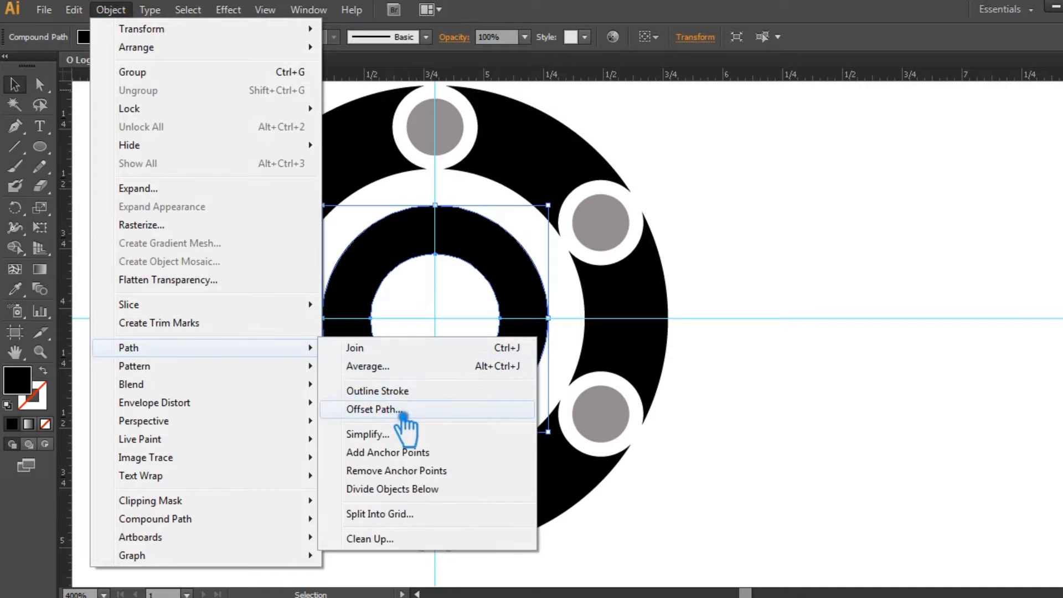
click(470, 409)
click(779, 329)
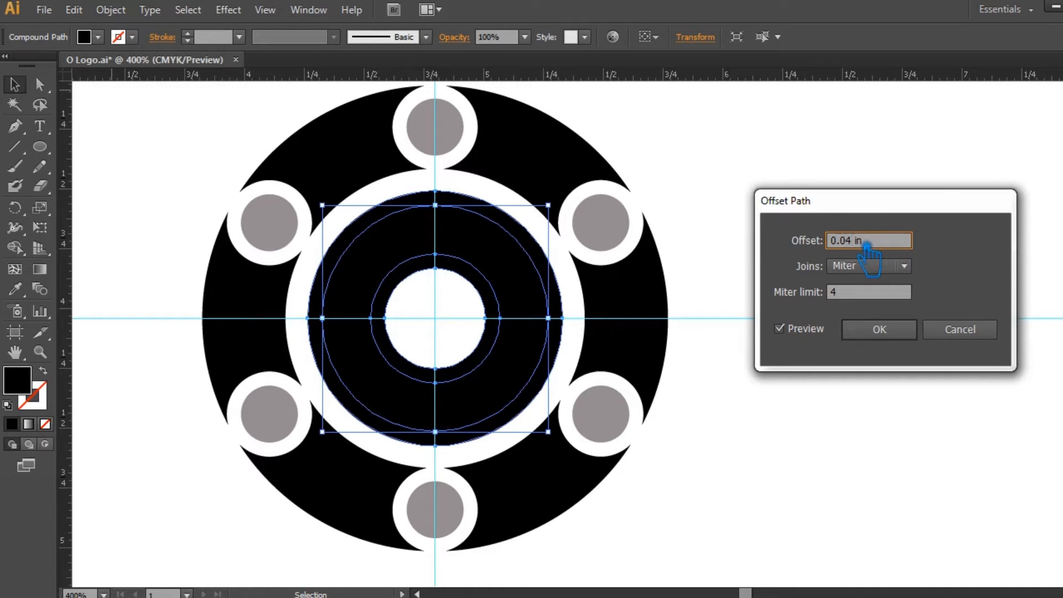
click(880, 329)
- Try to unite the overlapping inner rings with the Pathfinder
drag(571, 344, 508, 326)
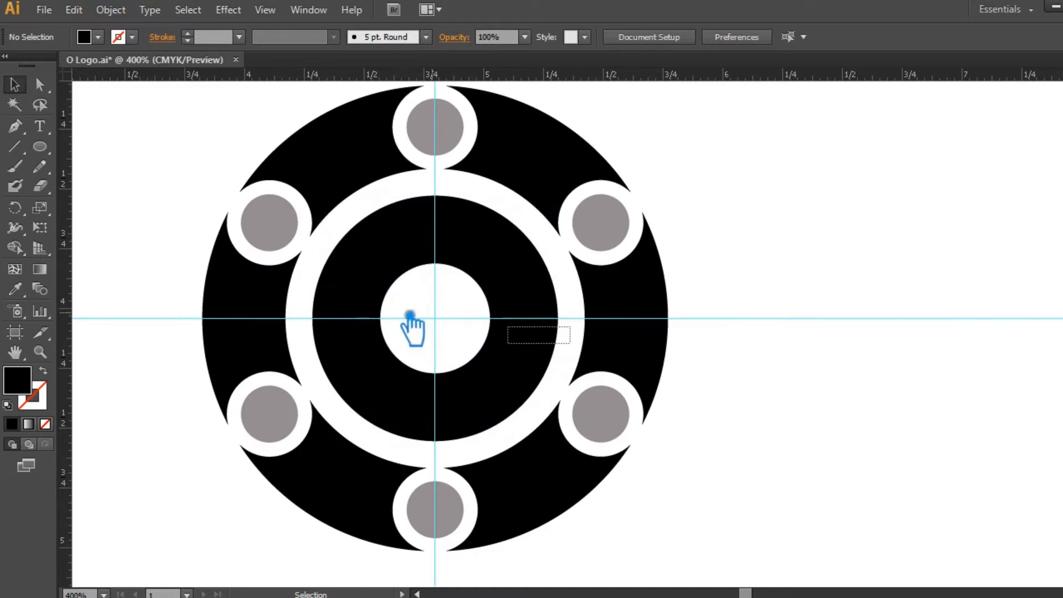
click(333, 302)
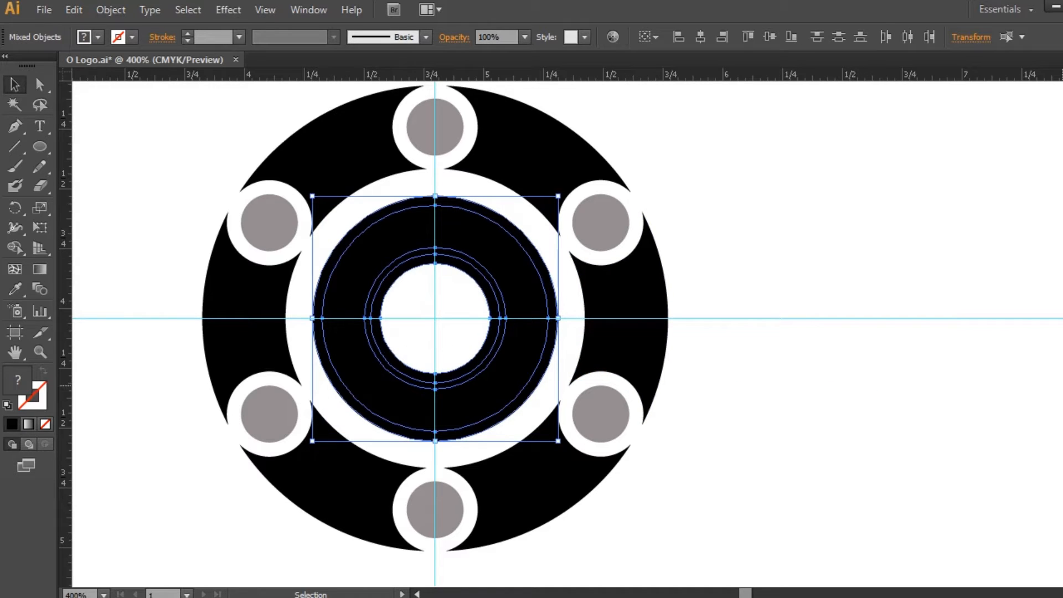
key(shift+ctrl+F9)
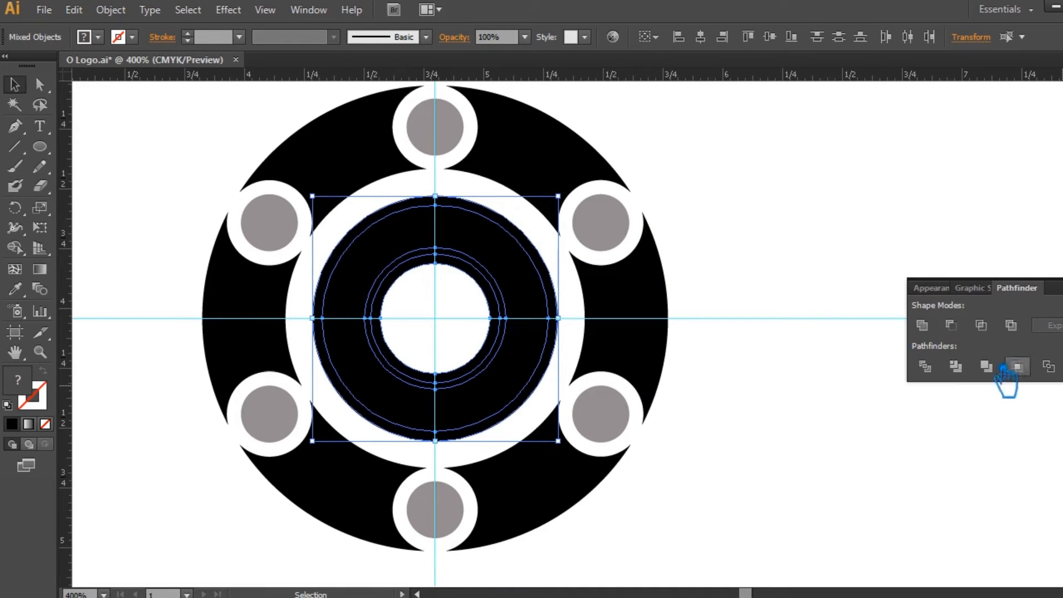
click(925, 326)
key(ctrl+z)
click(861, 229)
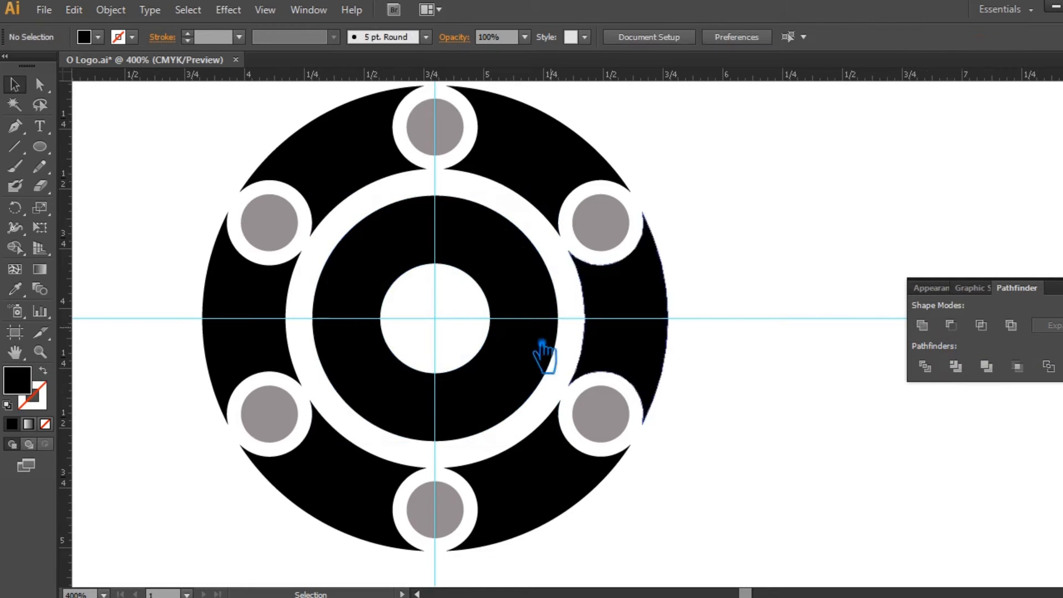
- Select the overlapping inner rings, split them with the Pathfinder Divide operation and ungroup the pieces
click(498, 315)
drag(581, 344, 487, 316)
click(925, 366)
click(565, 316)
click(486, 288)
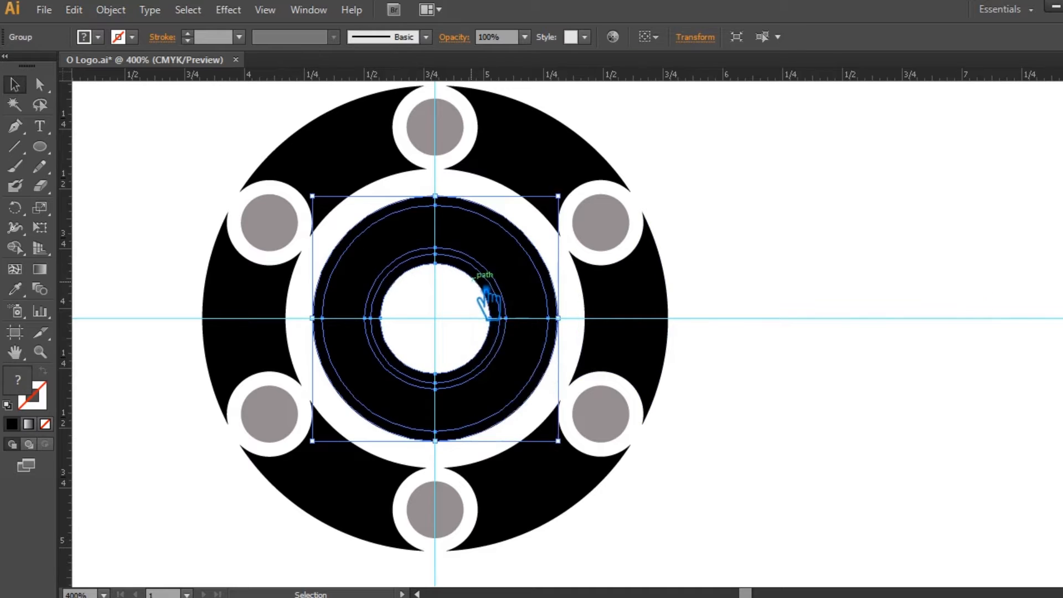
right_click(480, 277)
click(534, 380)
click(819, 319)
- Fill the innermost thin ring around the central hole with dark grey
click(487, 287)
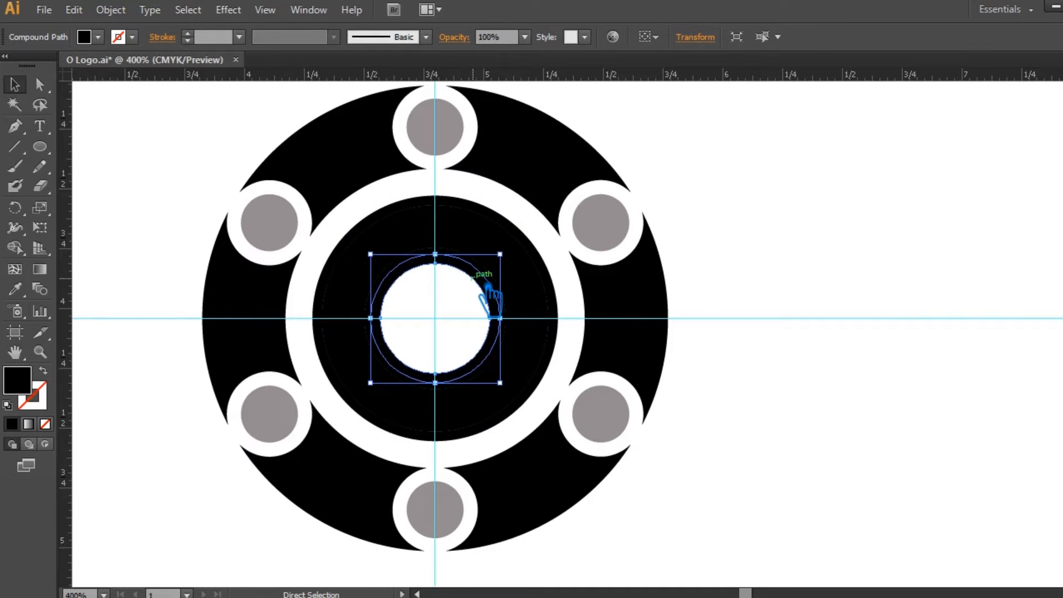
click(487, 290)
click(488, 288)
click(483, 292)
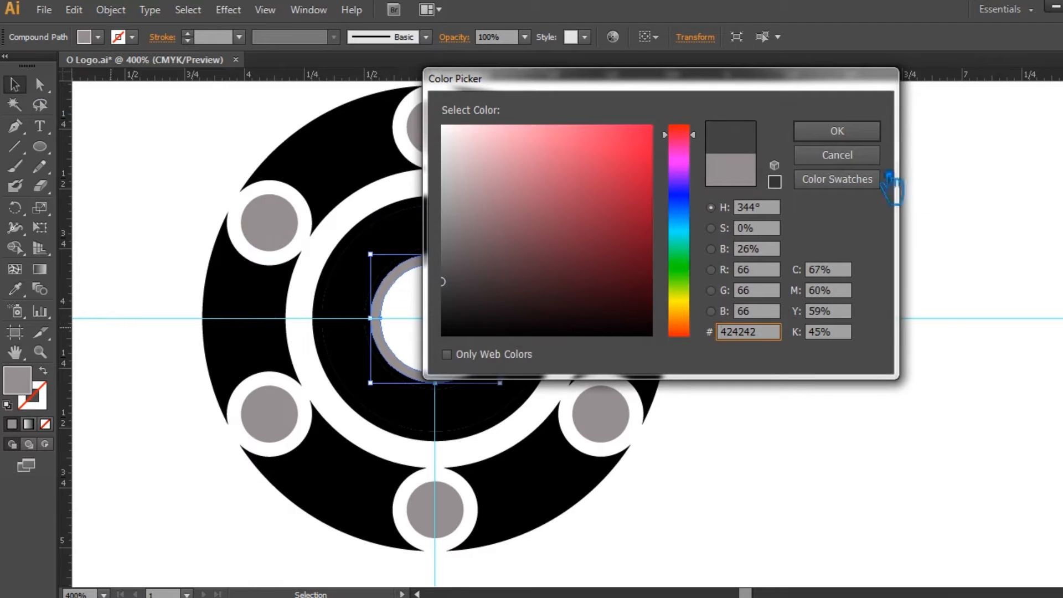
click(837, 131)
- Fill the second thin ring from the centre with a slightly lighter grey than the innermost ring
click(486, 272)
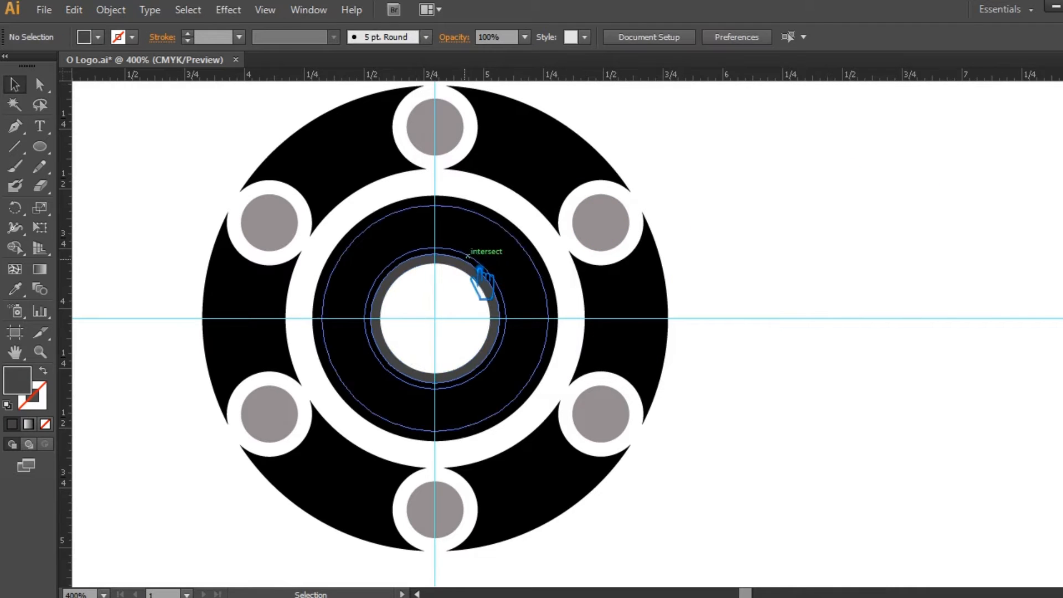
click(485, 277)
click(17, 291)
click(407, 268)
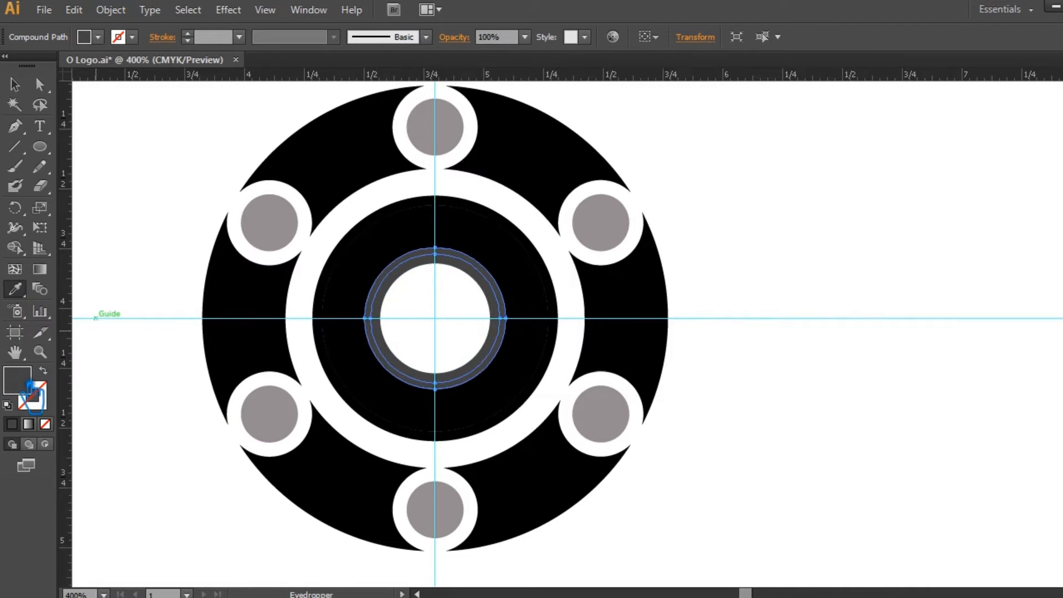
double_click(23, 378)
click(445, 264)
click(838, 133)
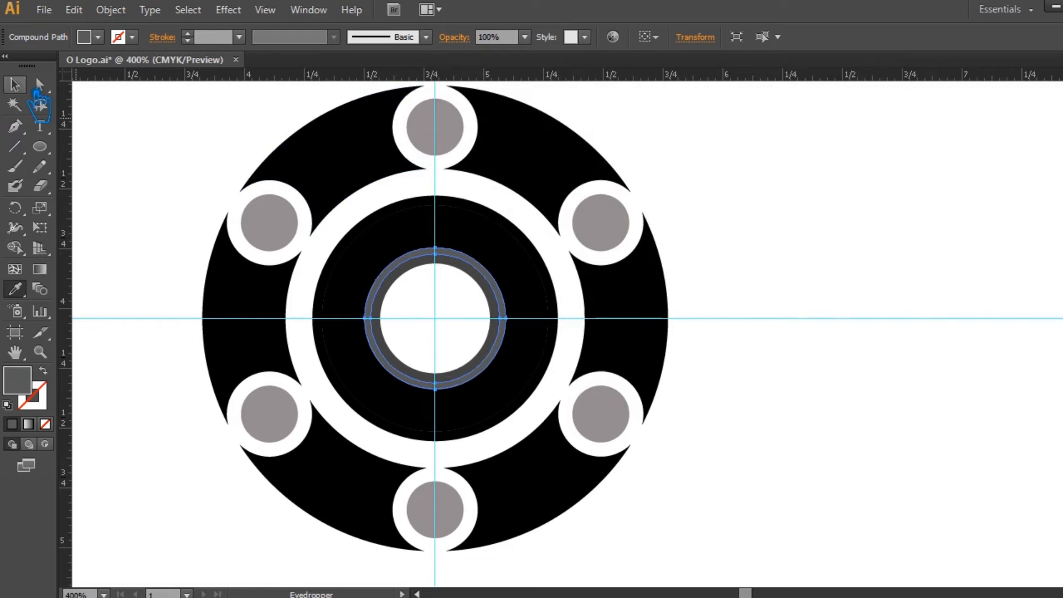
key(v)
click(795, 230)
- Fill the wide middle band of the inner ring with grey 8E8E8E
click(505, 252)
click(15, 289)
click(392, 302)
double_click(16, 380)
click(443, 239)
click(842, 133)
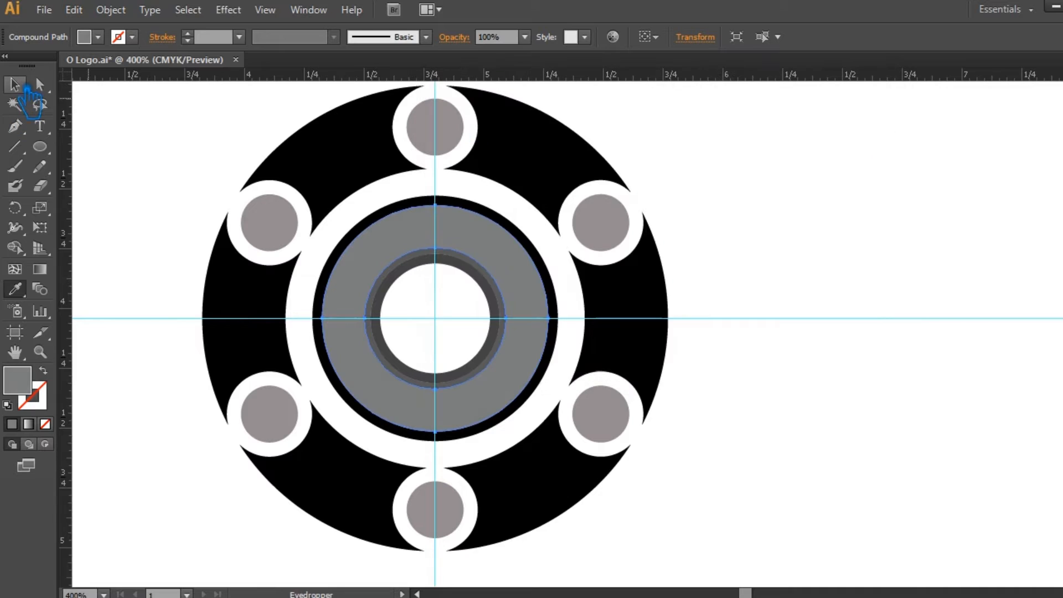
double_click(17, 379)
click(444, 218)
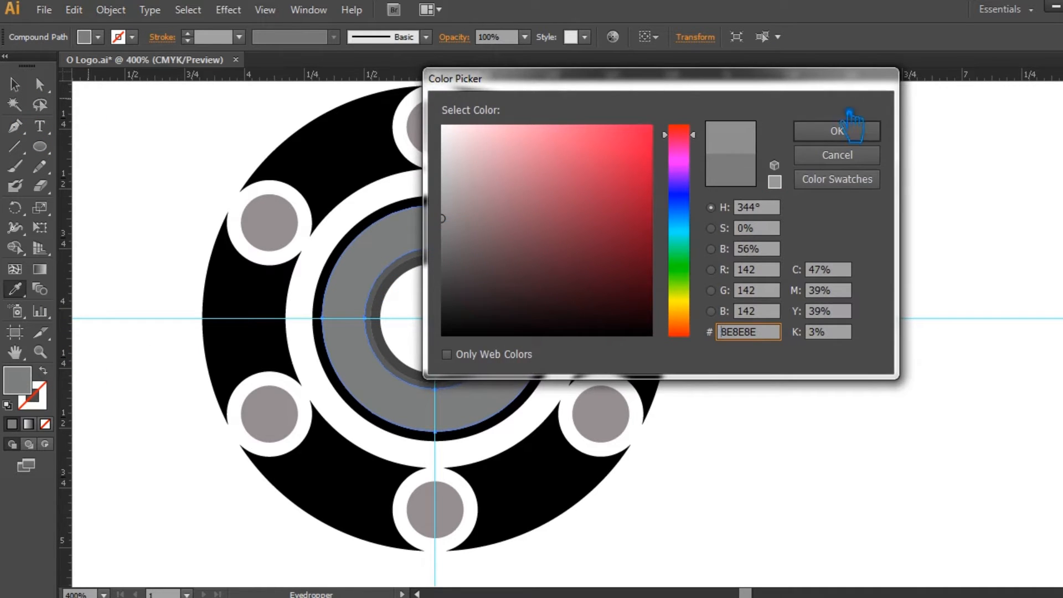
click(849, 127)
key(v)
click(135, 131)
- Fill the thin outer edge of the inner ring with a lighter grey than the wide band
click(413, 217)
click(220, 208)
click(424, 201)
click(15, 289)
click(332, 277)
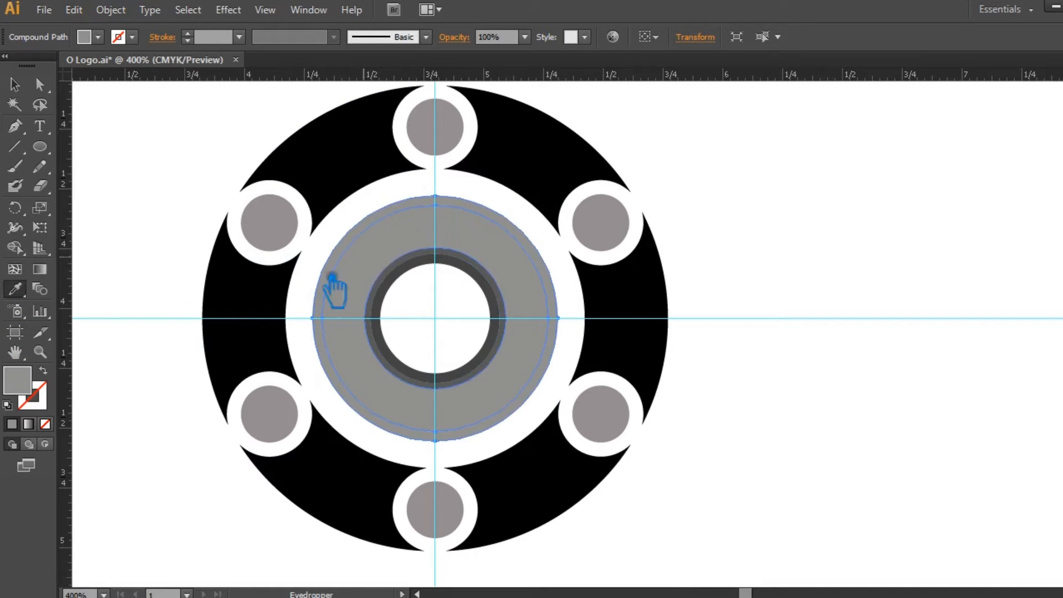
double_click(17, 380)
click(446, 201)
click(850, 132)
key(v)
click(910, 250)
drag(463, 287, 404, 213)
click(794, 232)
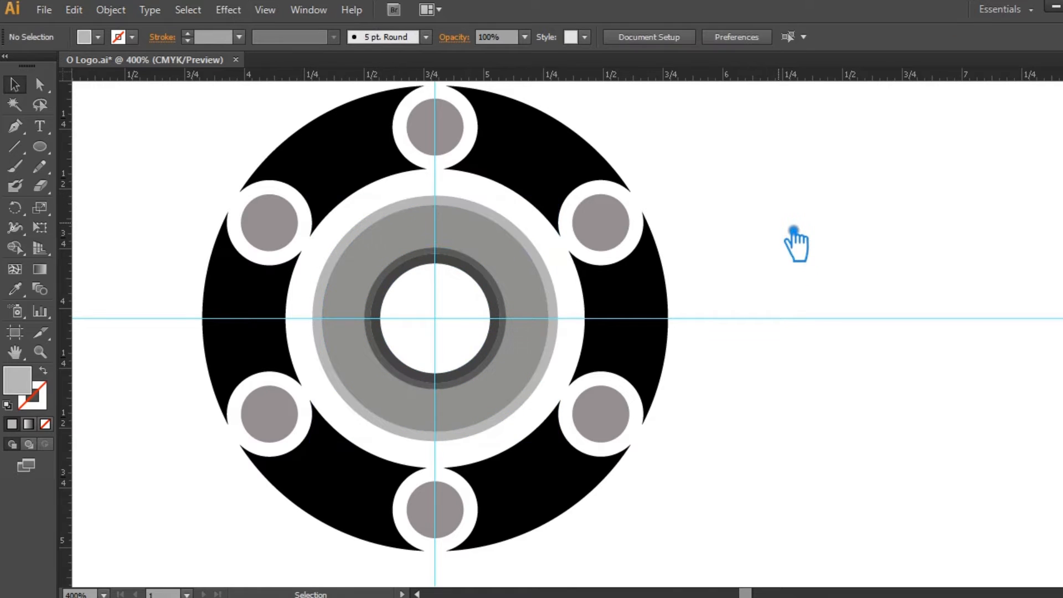
- Select the six small circles in the outer ring and group them
click(438, 145)
shift+click(621, 233)
shift+click(604, 436)
shift+click(462, 517)
shift+click(280, 427)
shift+click(280, 237)
key(ctrl+g)
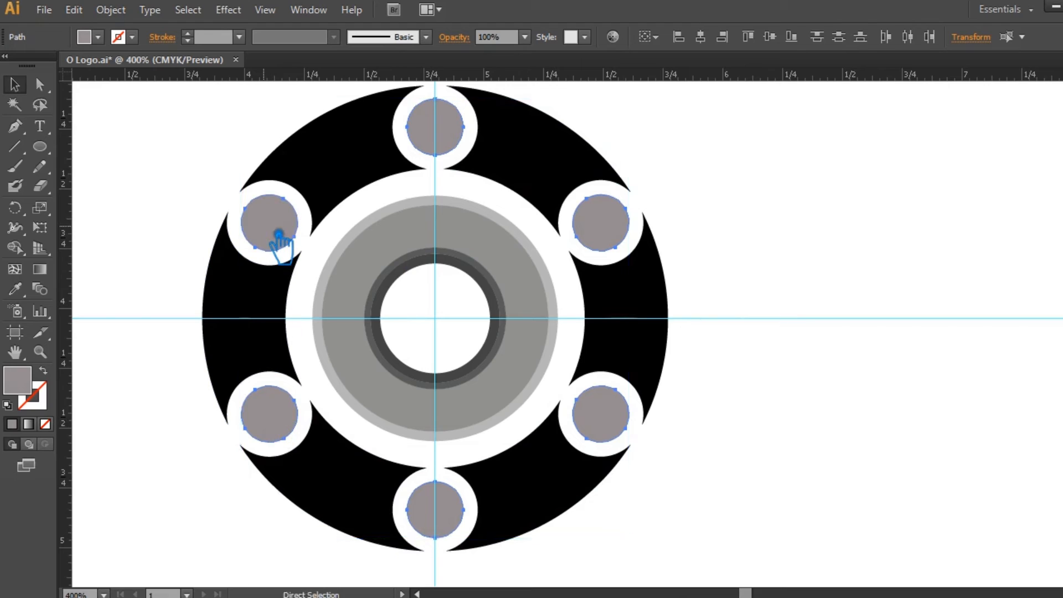
- Recolour the grouped small circles with the dark grey sampled from the innermost ring
key(v)
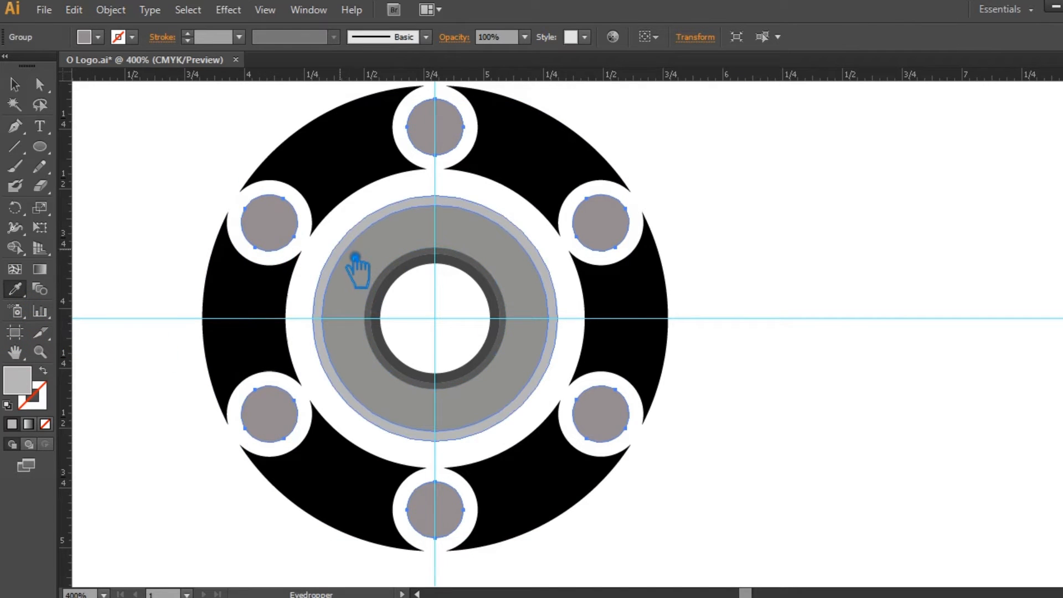
click(356, 267)
click(402, 293)
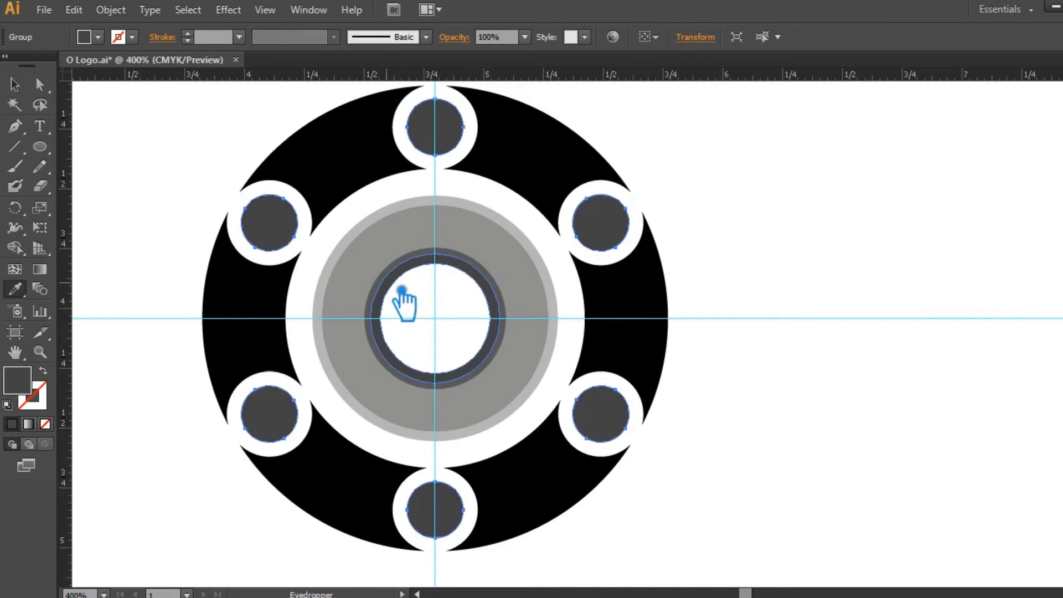
key(v)
click(890, 244)
key(ctrl+minus)
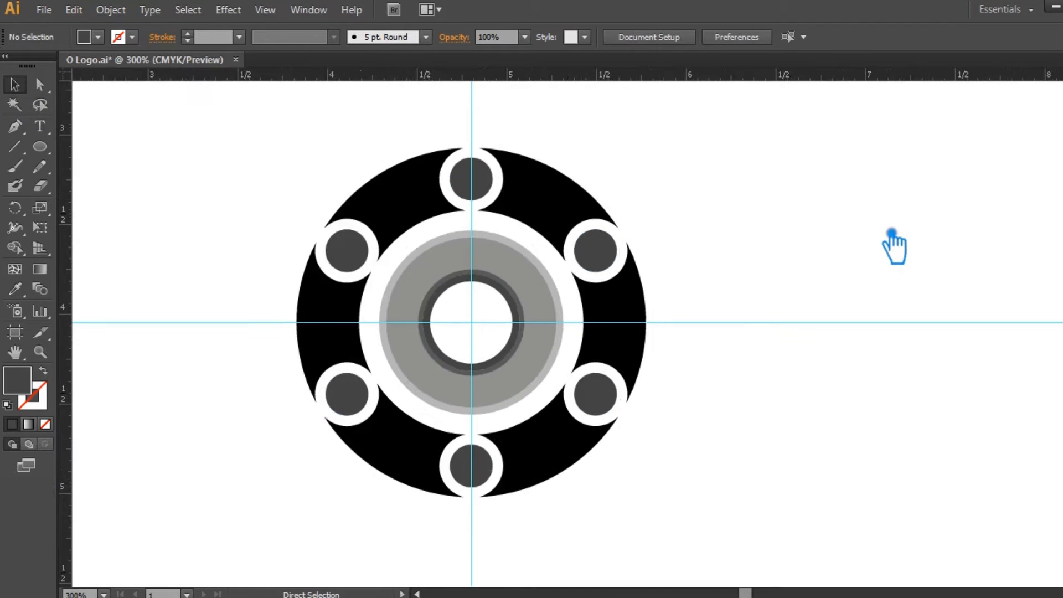
key(ctrl+minus)
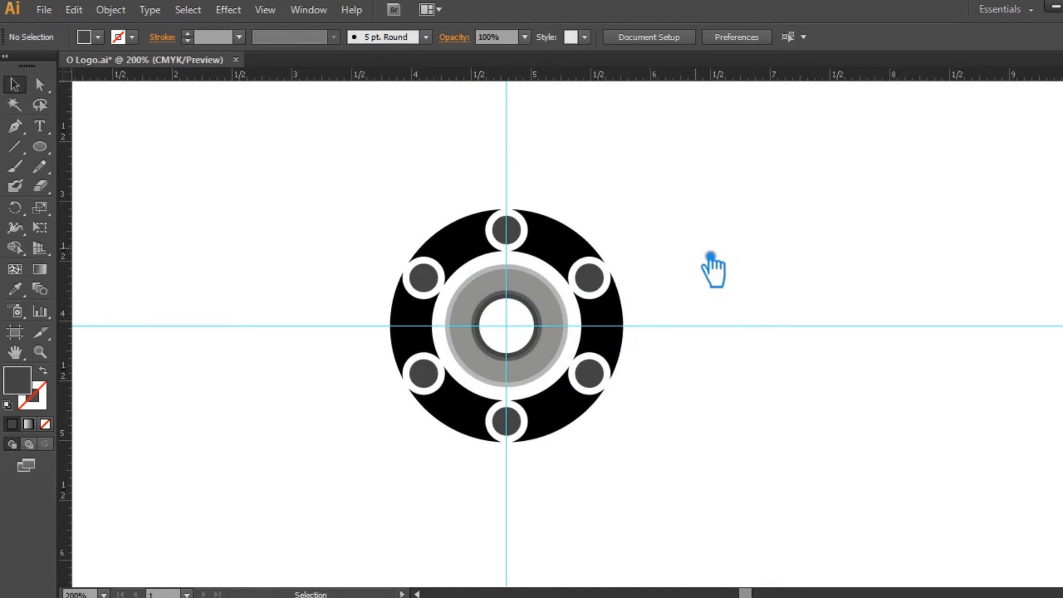
- Fill the upper-left segment of the outer ring with orange-red E22405 and bring up the Color controls
click(452, 232)
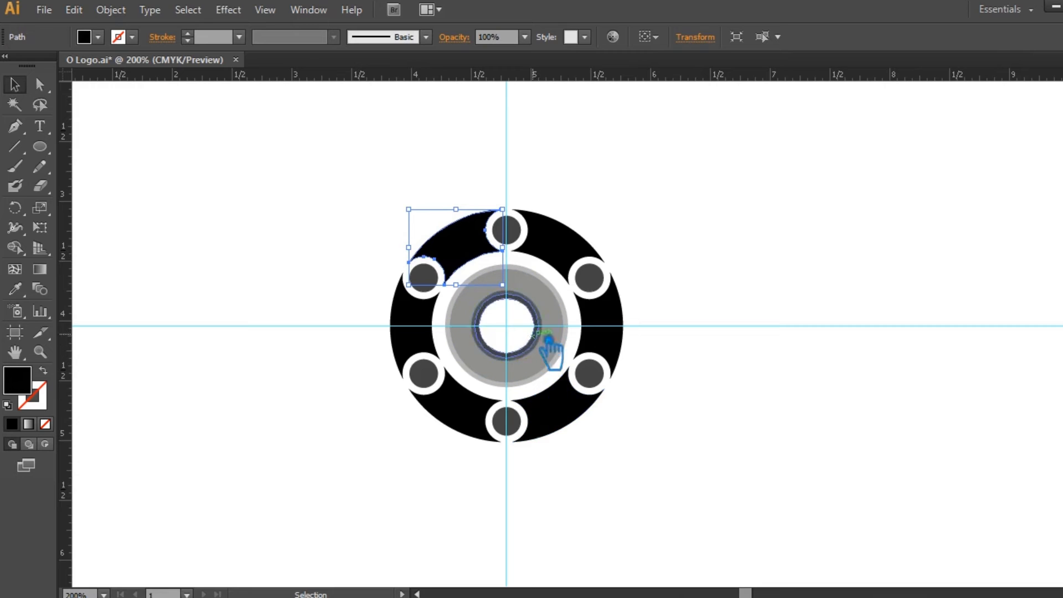
double_click(36, 390)
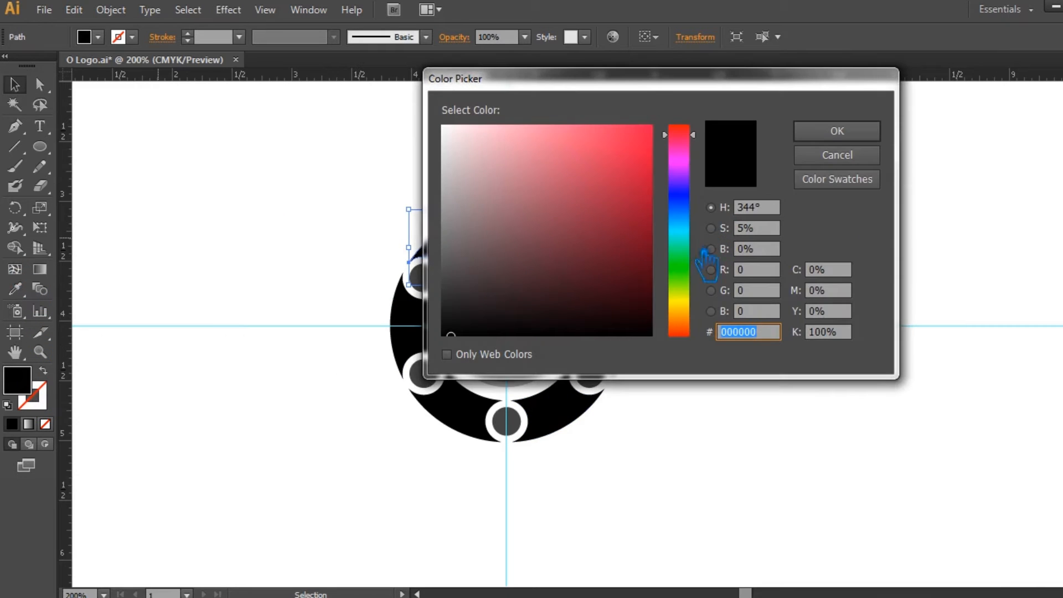
drag(697, 314, 700, 339)
click(643, 154)
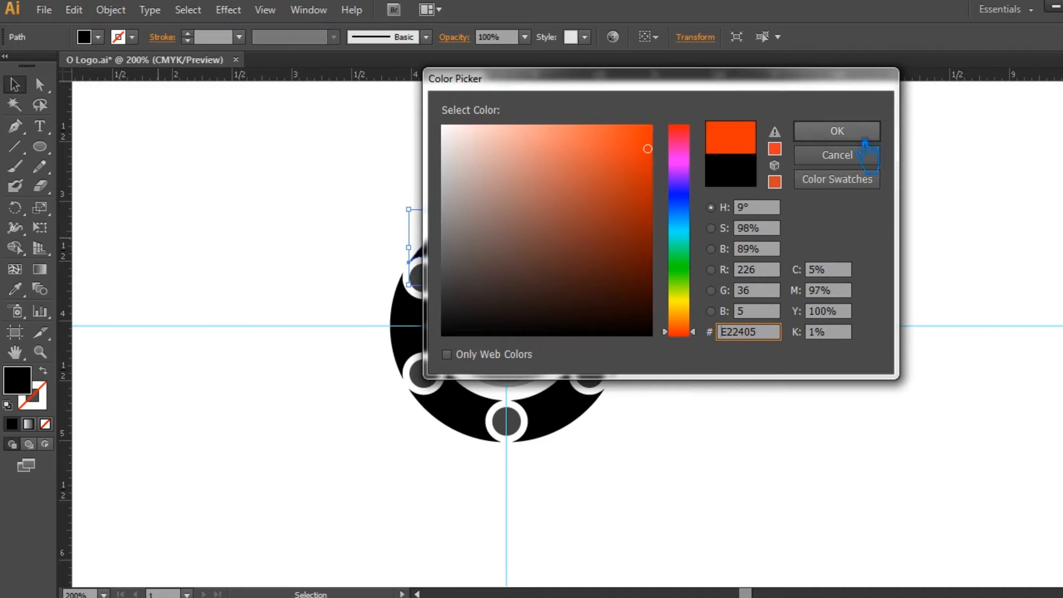
click(837, 155)
click(1062, 70)
click(1062, 70)
click(968, 119)
click(920, 115)
- Fill the upper-right ring segment with the orange-red sampled from the upper-left segment, darkened to C41200
click(694, 207)
click(559, 240)
key(i)
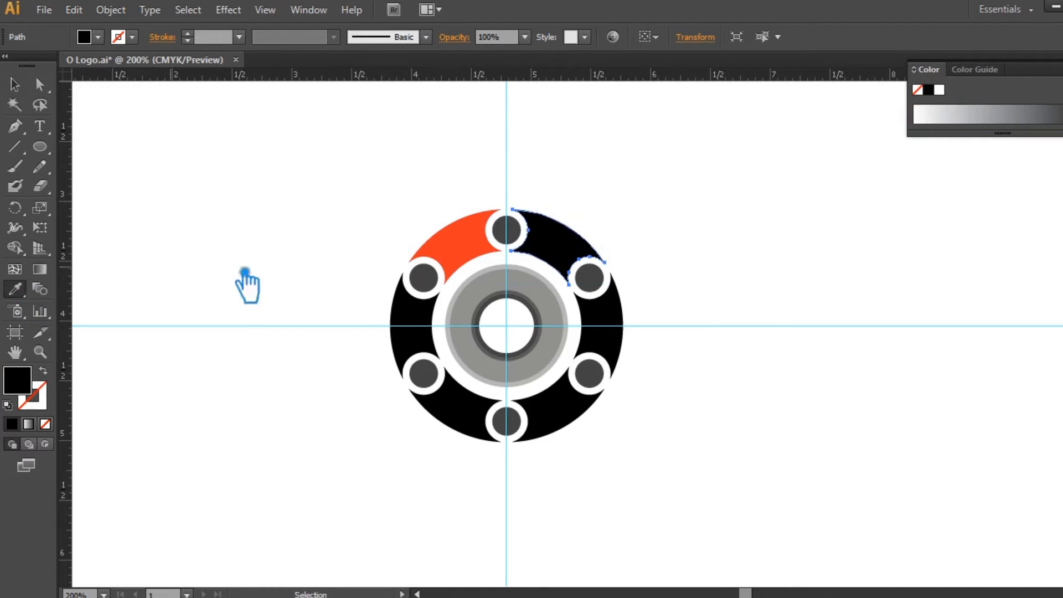
click(464, 251)
double_click(25, 379)
click(653, 173)
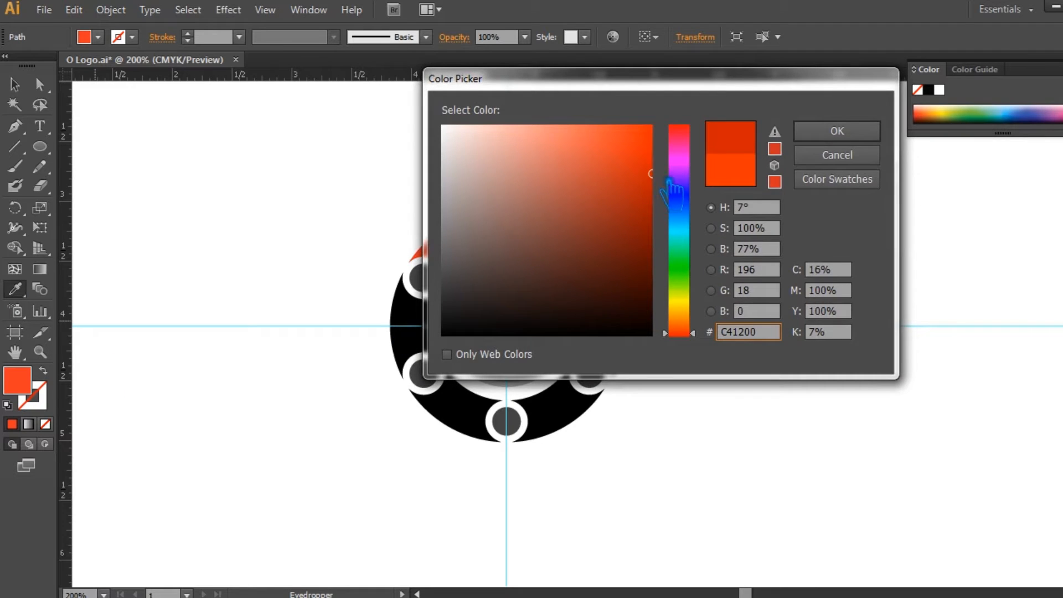
click(836, 139)
- Fill the right ring segment with the upper-right segment's sampled red, darkened to 9E0700
ctrl+click(619, 331)
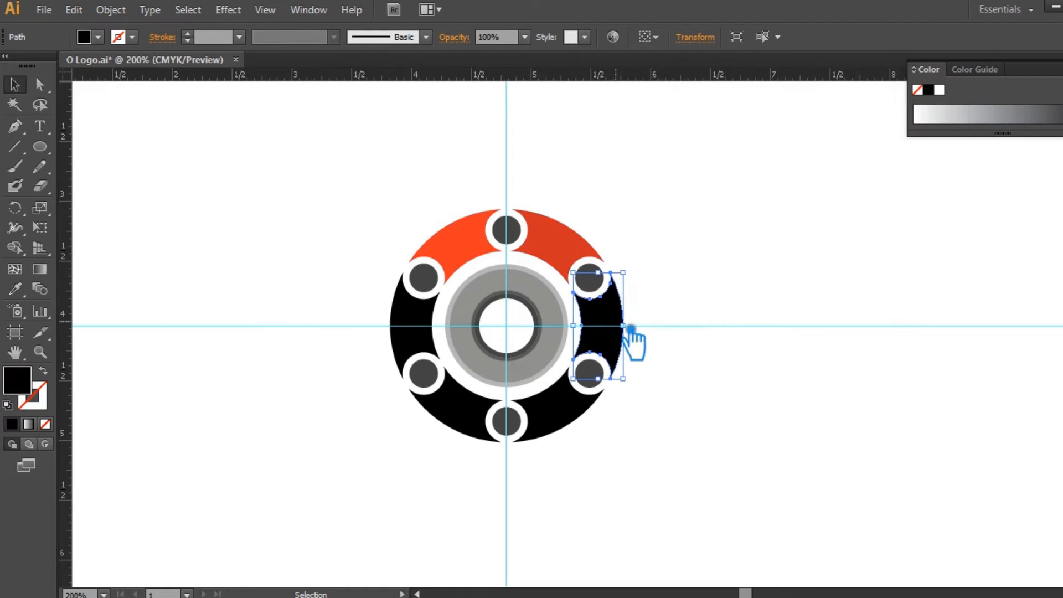
click(579, 254)
double_click(25, 382)
drag(668, 213, 667, 241)
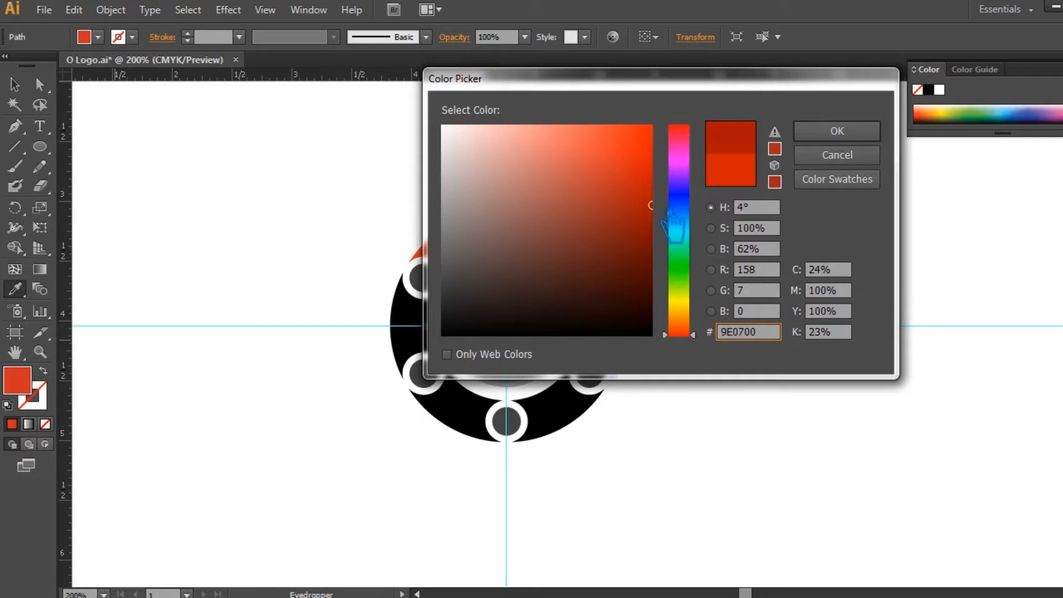
click(843, 139)
- Fill the lower-right ring segment with the red sampled from the right segment, darkened to 7F0000
click(16, 86)
click(767, 194)
click(570, 416)
click(15, 288)
click(612, 332)
double_click(22, 381)
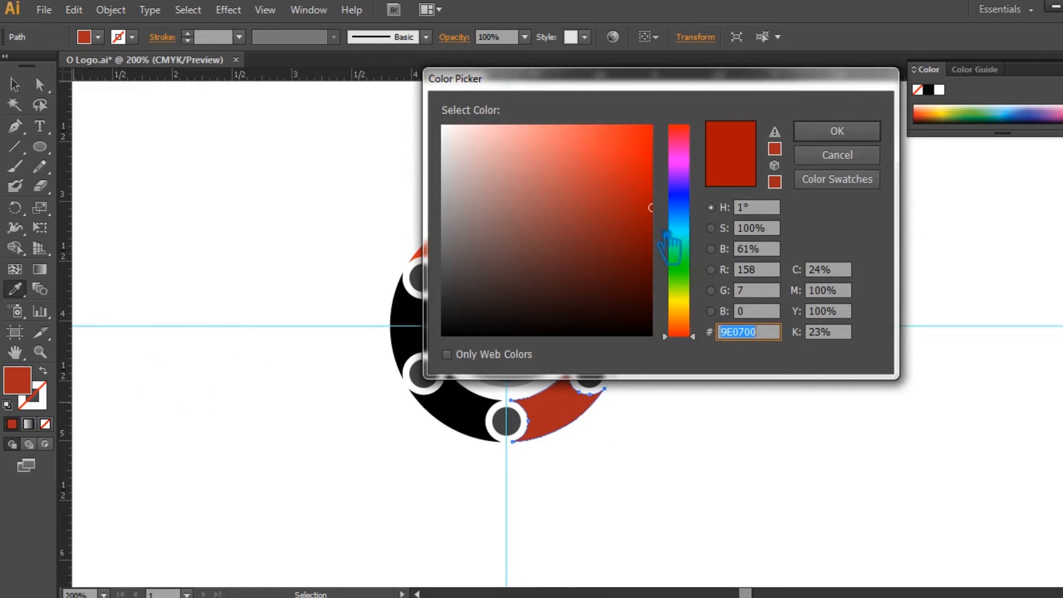
text(7F0000)
click(842, 136)
key(v)
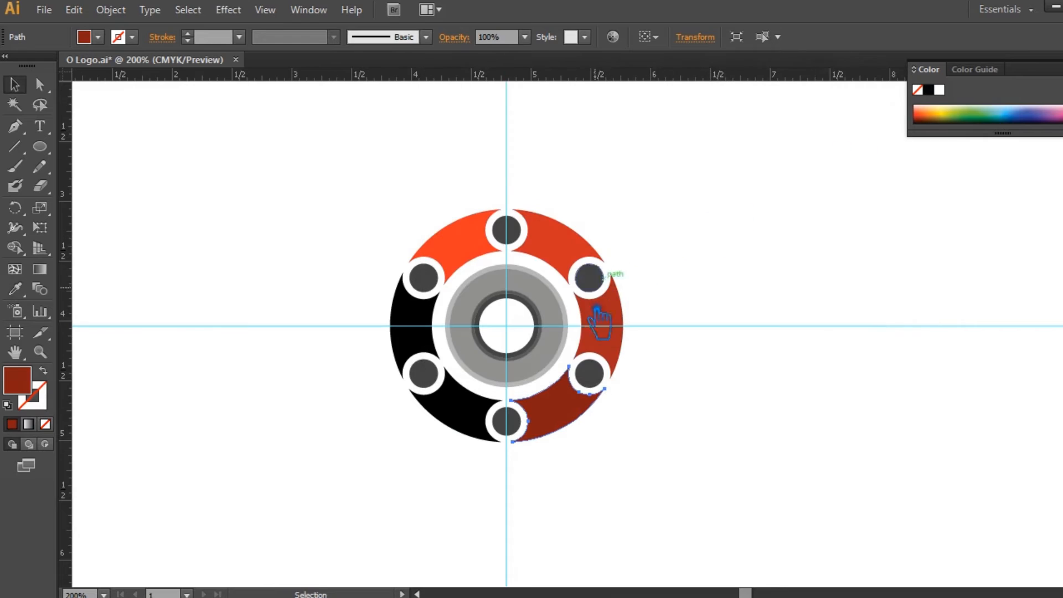
- Fill the lower-left ring segment with the lower-right segment's sampled red, darkened to 5E0101
click(467, 421)
key(i)
click(565, 423)
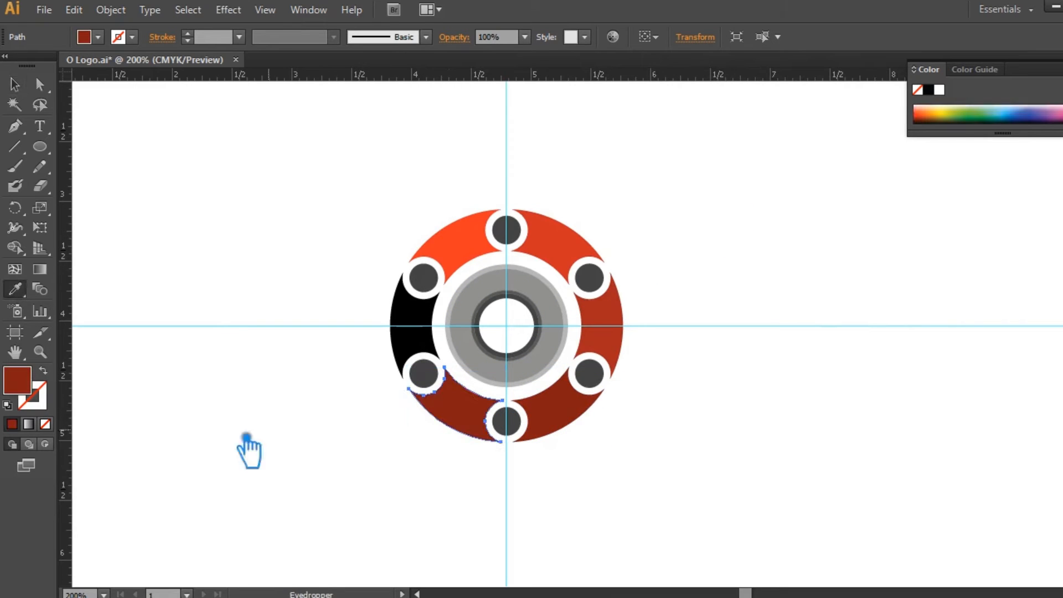
double_click(34, 386)
click(650, 259)
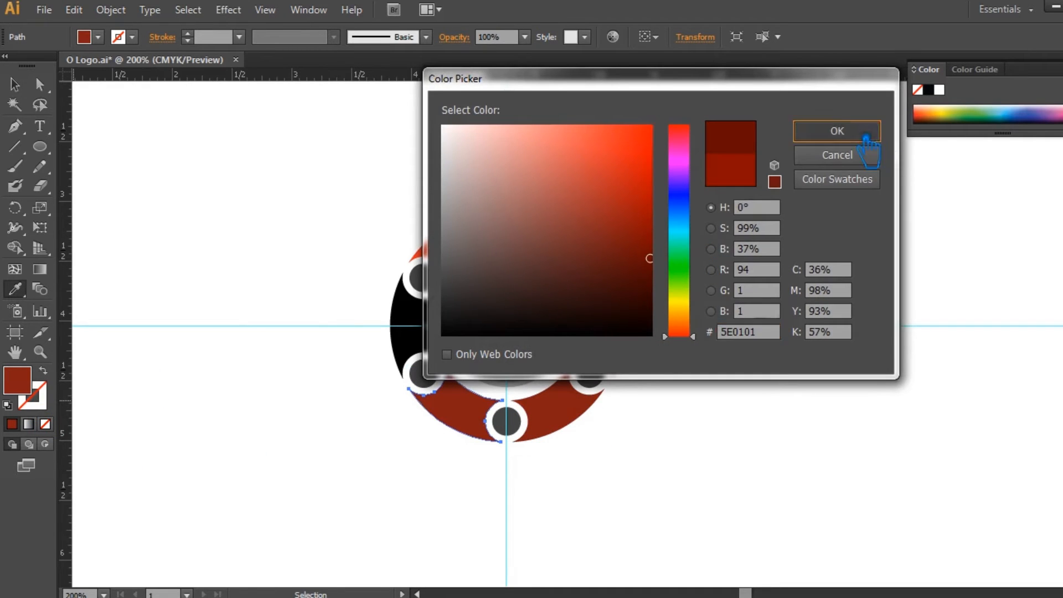
click(866, 139)
- Fill the remaining left ring segment with the upper-left segment's sampled colour, lightened to FF2727
click(15, 83)
click(416, 320)
click(15, 289)
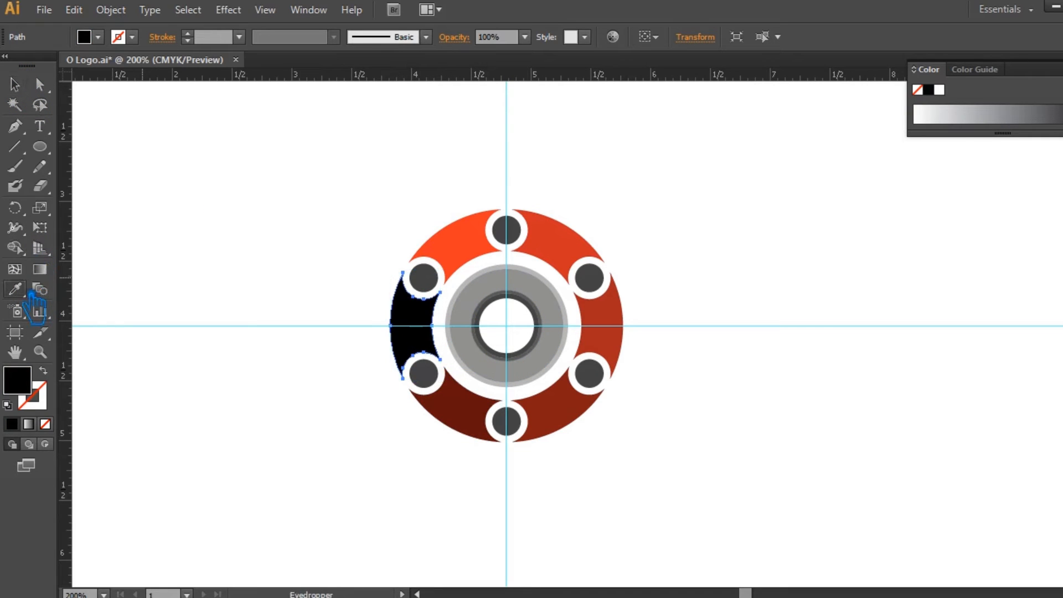
click(442, 253)
double_click(34, 386)
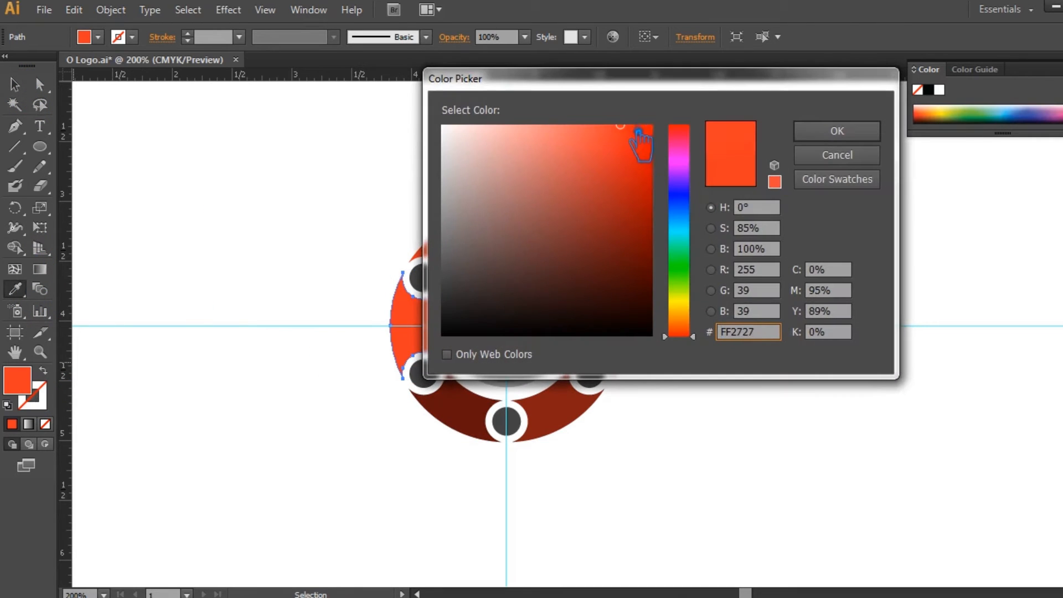
drag(646, 118, 621, 114)
click(855, 133)
click(15, 85)
click(252, 191)
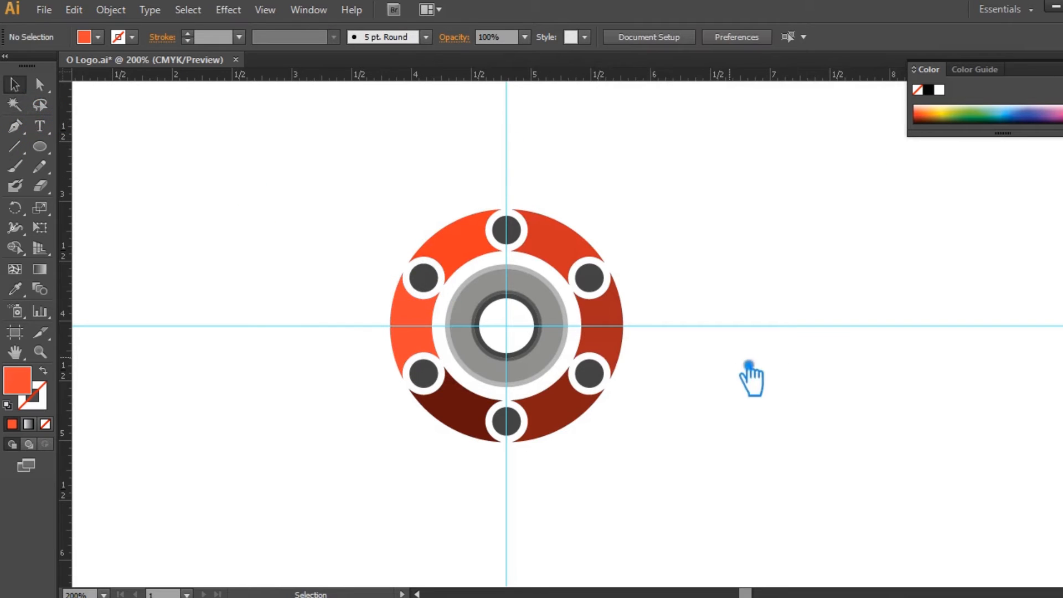
- Recolour the upper-left, top, upper-right and lower-right small circles with reds sampled from the outer ring segments
key(ctrl+plus)
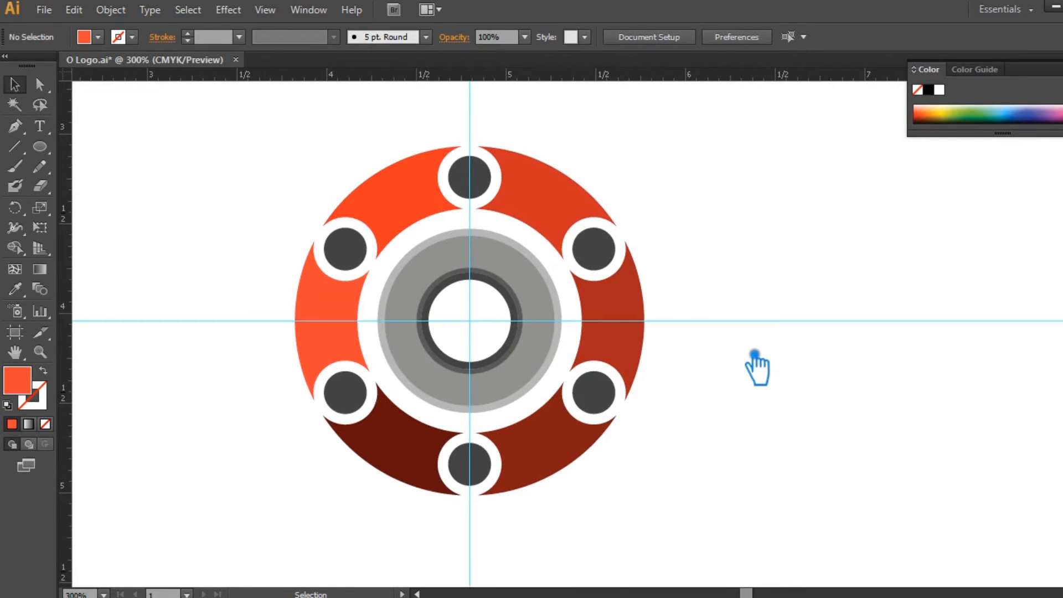
click(517, 255)
right_click(500, 241)
click(575, 341)
click(503, 201)
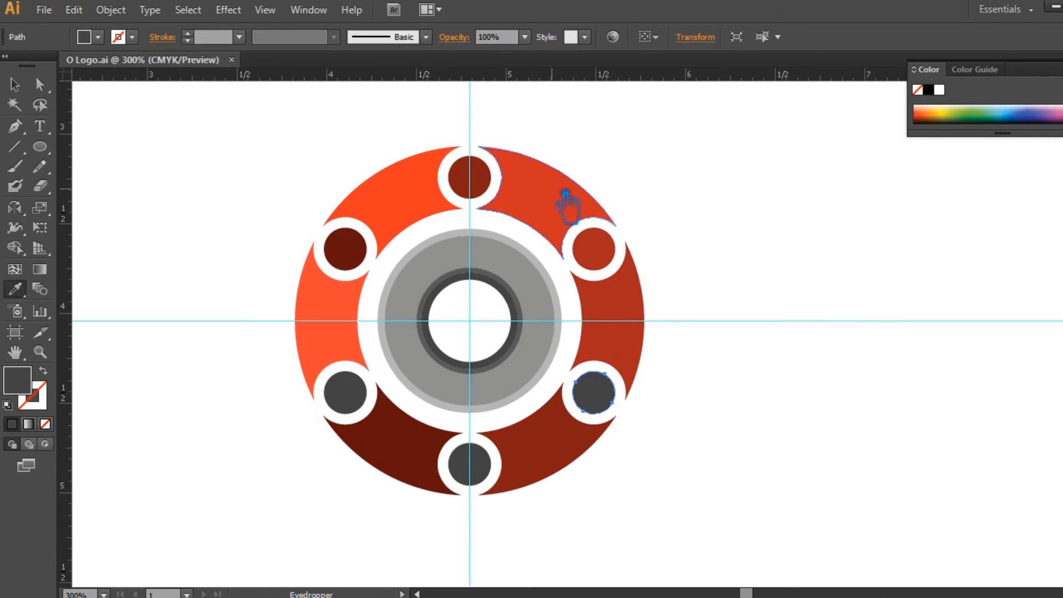
click(547, 180)
- Recolour the bottom small circle with the orange-red sampled from the upper-left ring segment
key(a)
click(495, 467)
key(i)
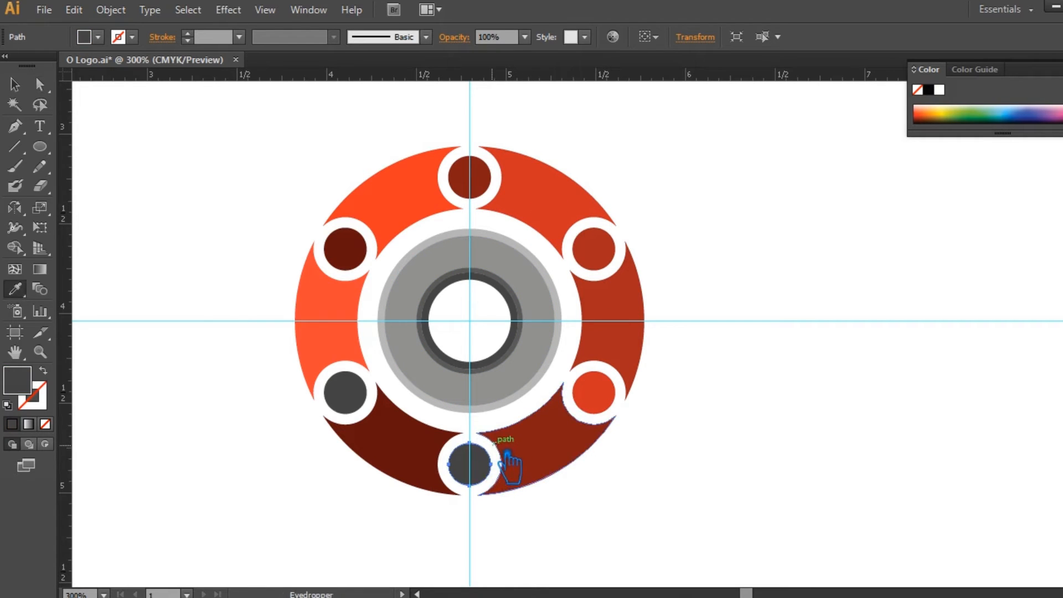
click(399, 185)
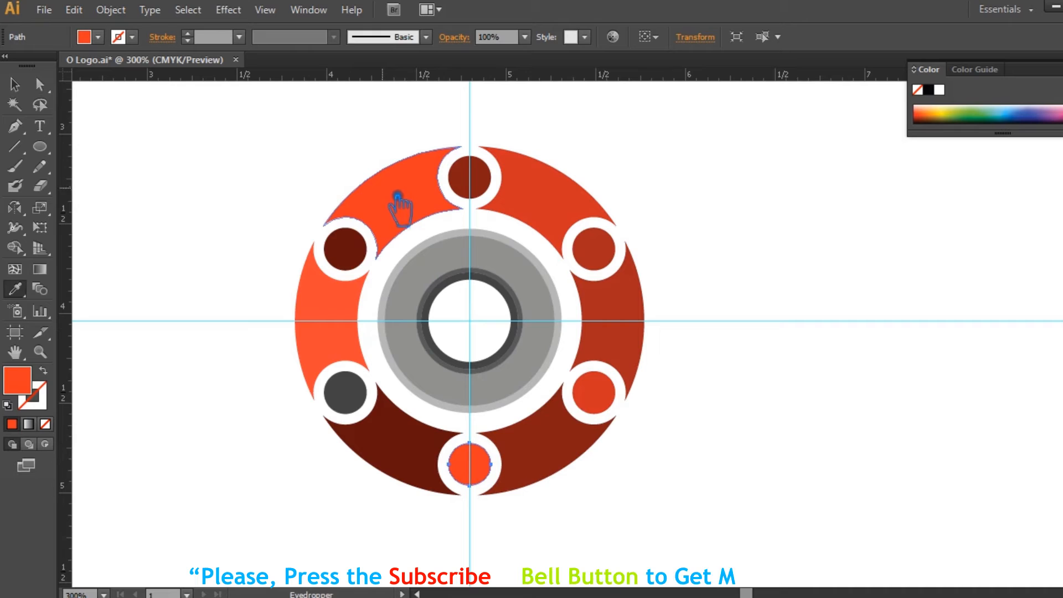
- Recolour the lower-left small circle with the light orange-red sampled from the left ring segment
key(v)
click(370, 400)
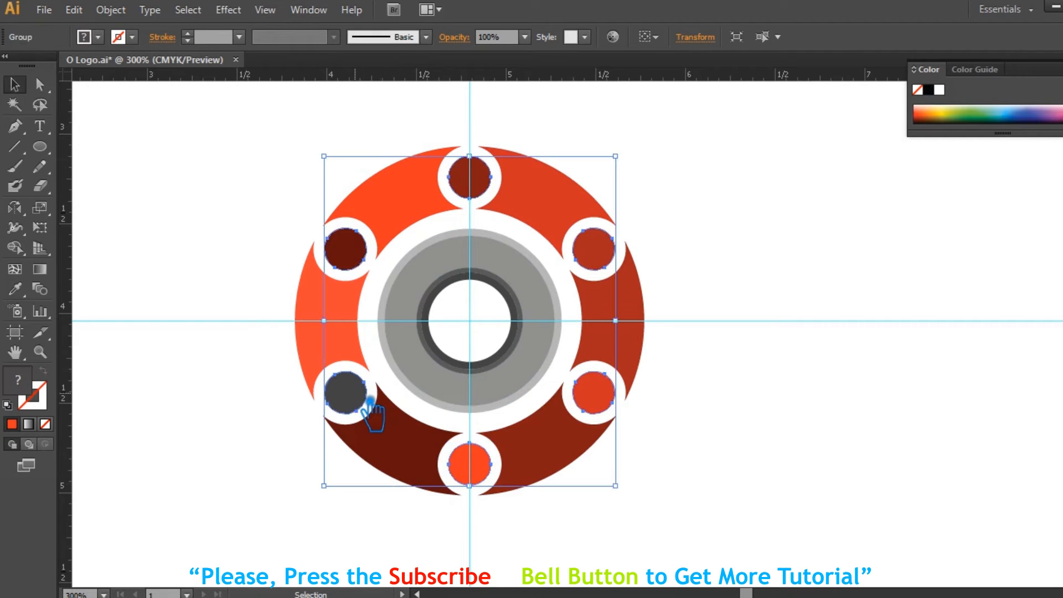
key(a)
click(304, 418)
click(368, 403)
key(i)
click(343, 323)
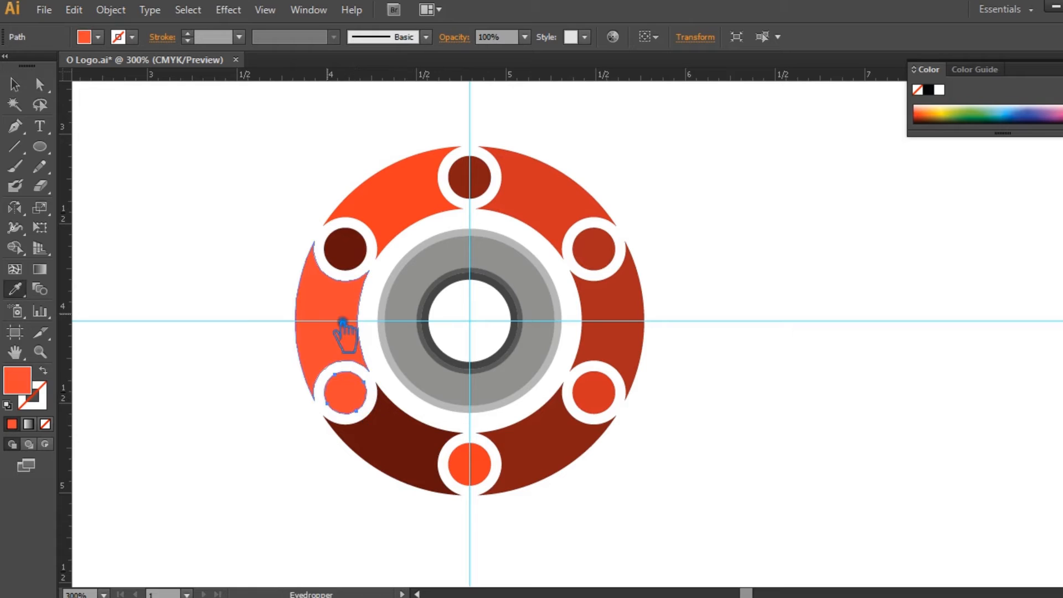
key(v)
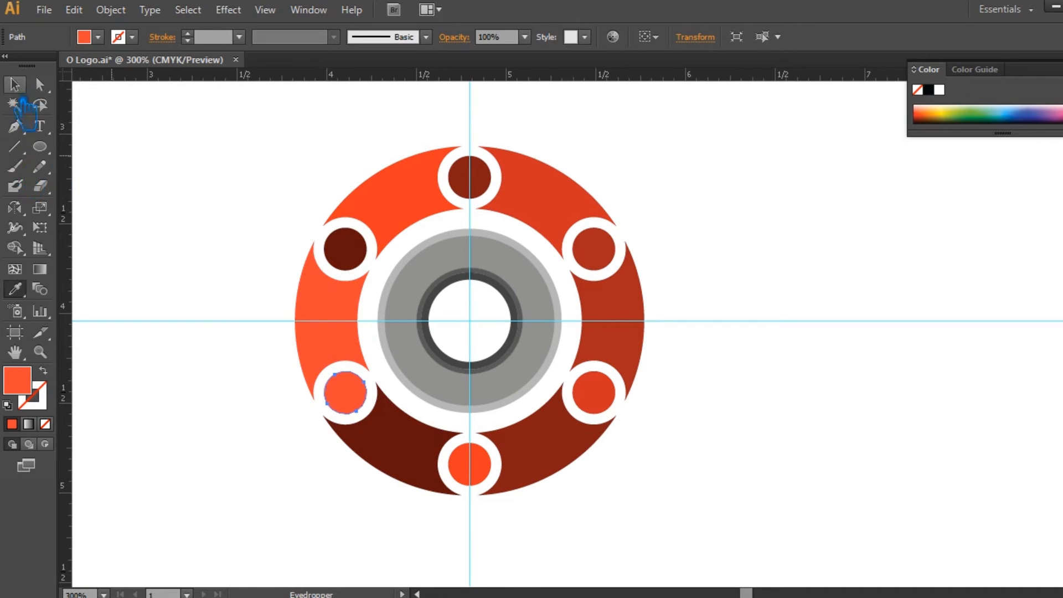
click(782, 246)
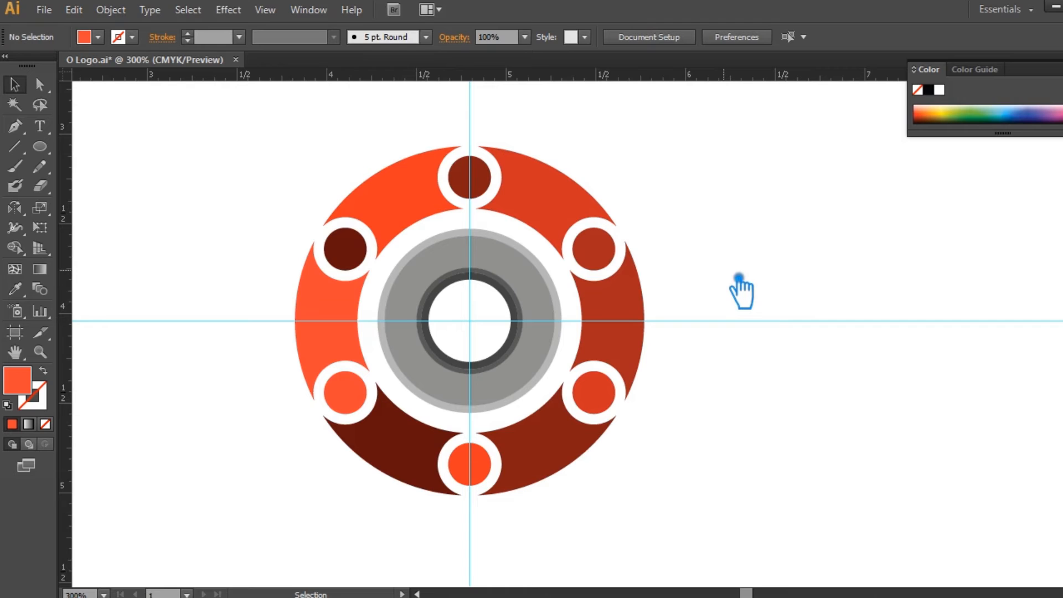
- Ungroup the grey concentric rings at the logo's centre
click(517, 303)
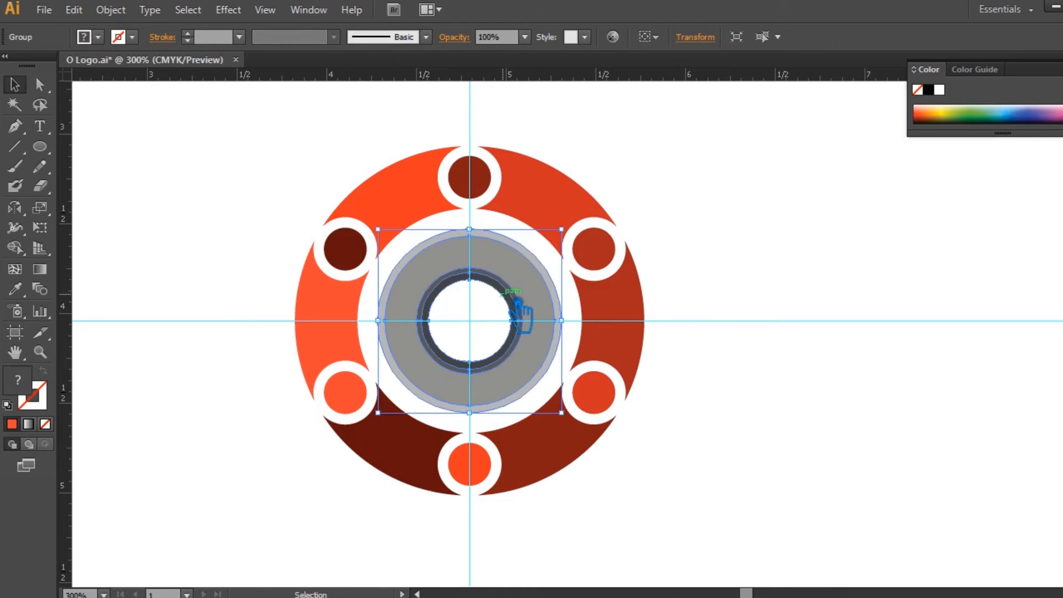
right_click(517, 303)
click(559, 393)
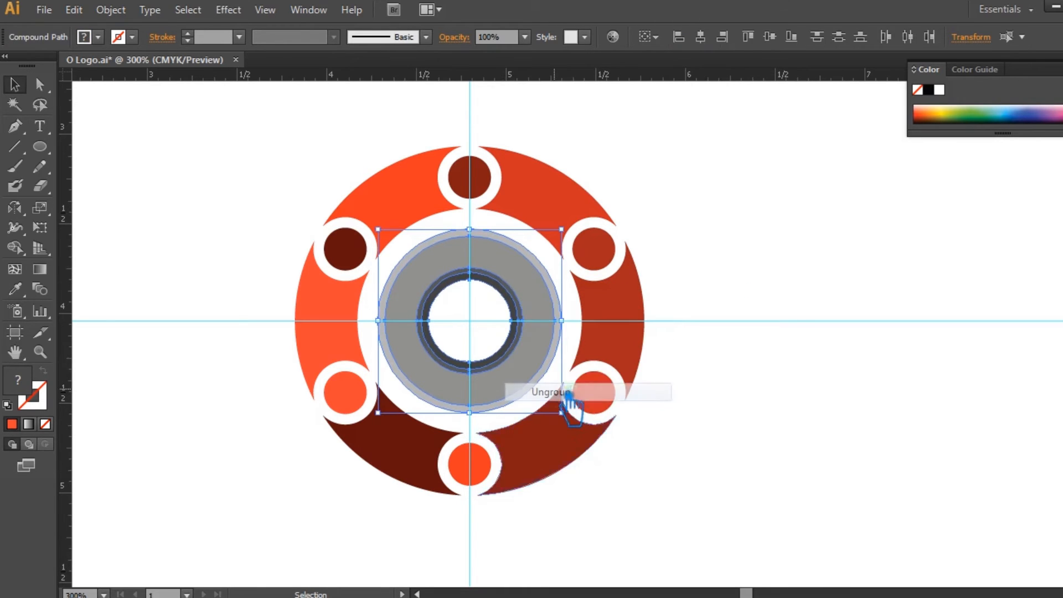
click(798, 326)
- Recolour the thin outer edge of the inner ring with the light orange-red sampled from the left segment
click(527, 264)
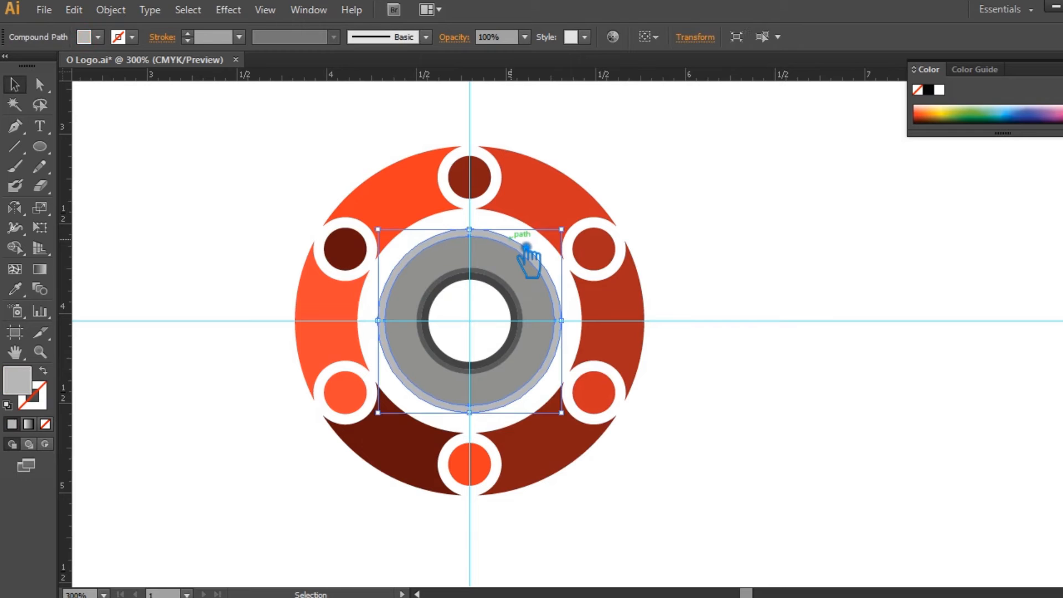
click(18, 290)
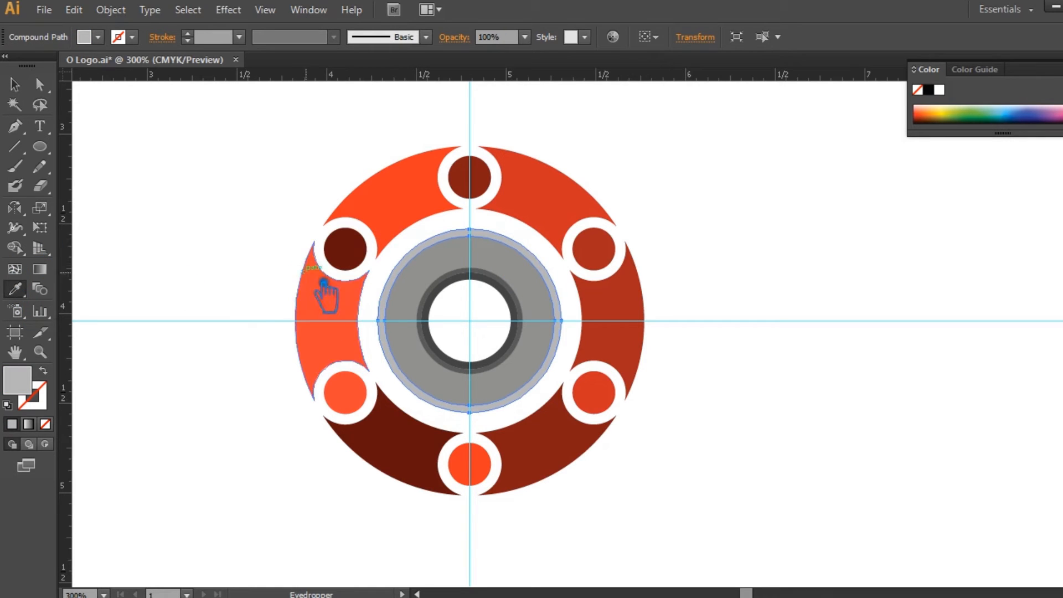
click(342, 318)
click(15, 84)
click(800, 337)
- Recolour the wide middle band of the inner ring with the red sampled from the right segment
key(a)
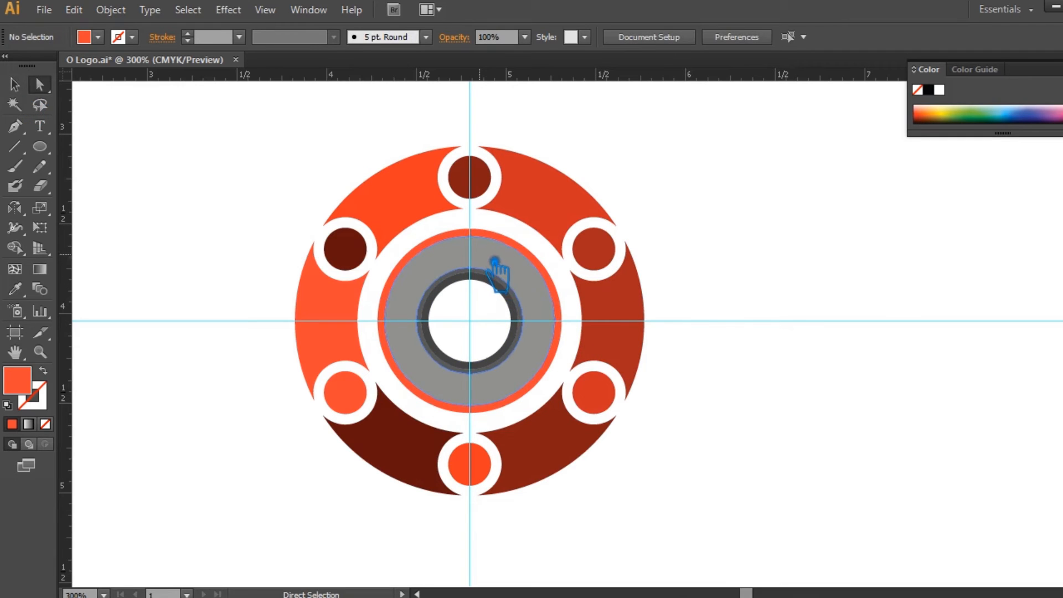
click(496, 260)
key(i)
click(543, 196)
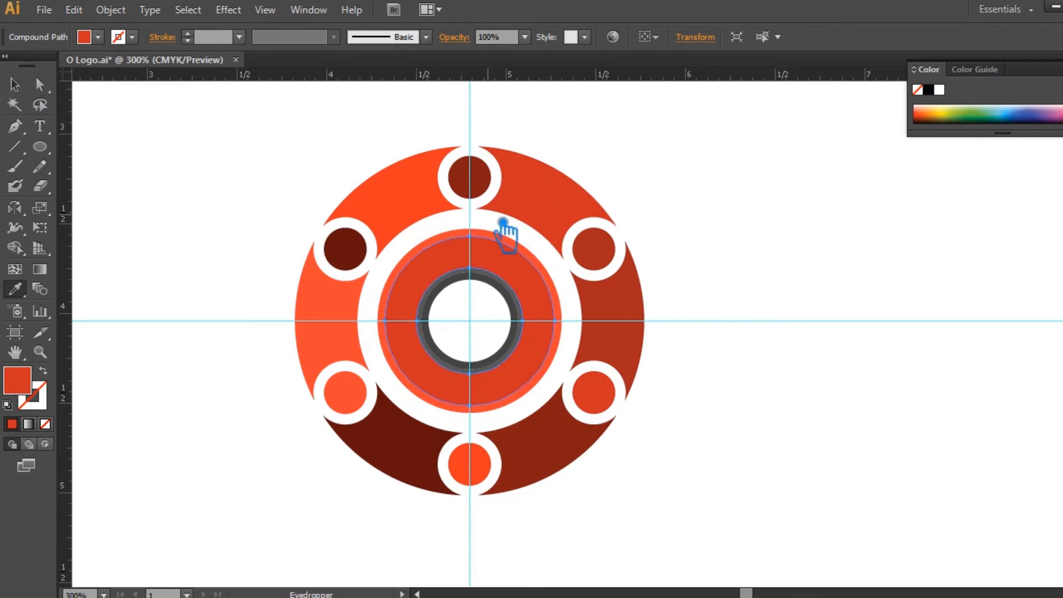
click(643, 317)
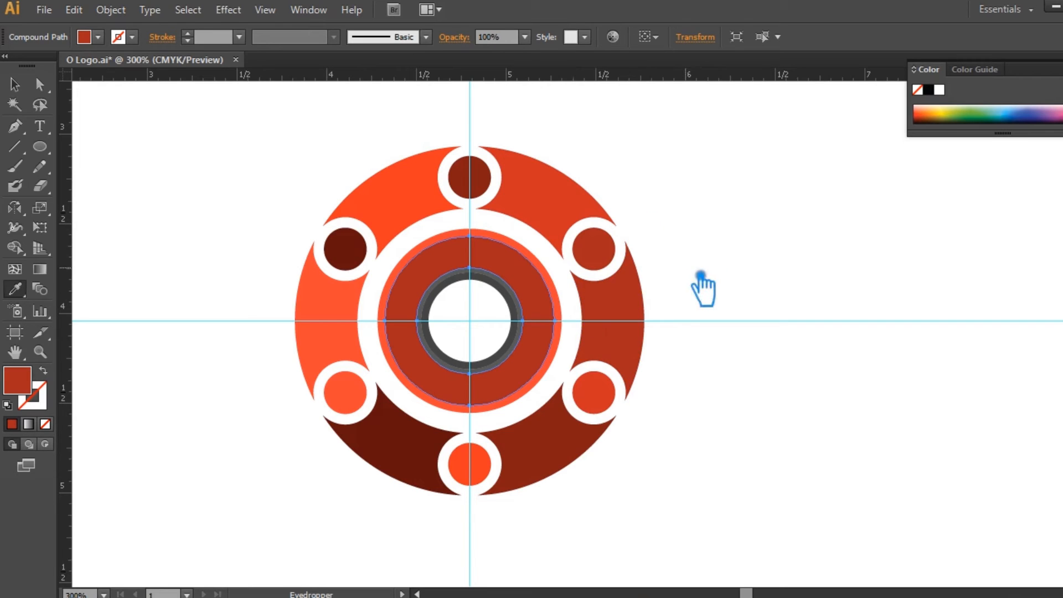
- Recolour the thin grey ring just inside the wide band with the dark red sampled from the top small circle
key(a)
click(533, 320)
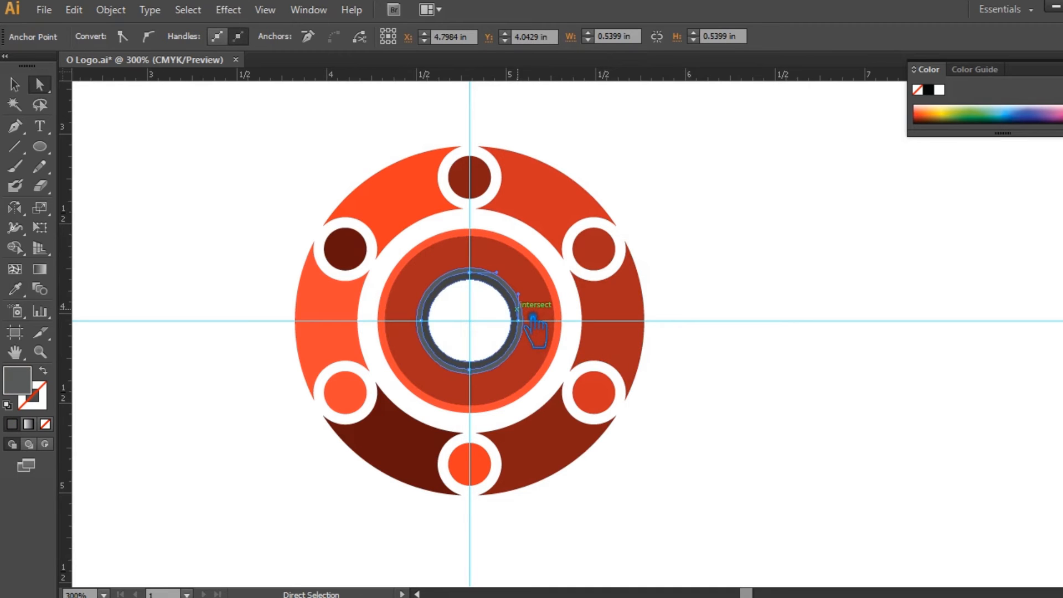
key(i)
click(488, 179)
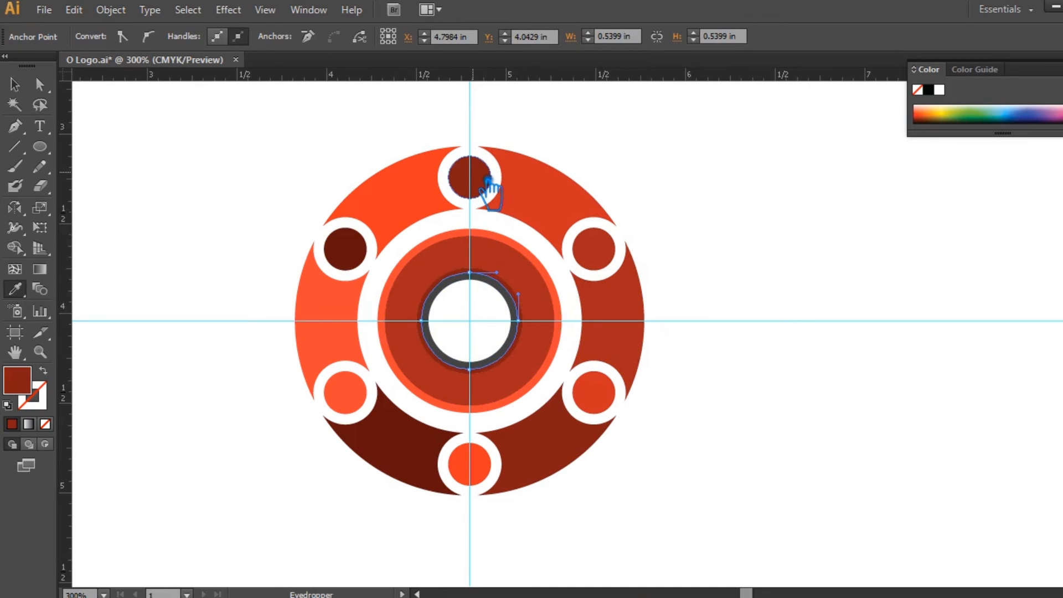
- Recolour the innermost ring around the white centre with the maroon sampled from the upper-left small circle
key(a)
click(507, 299)
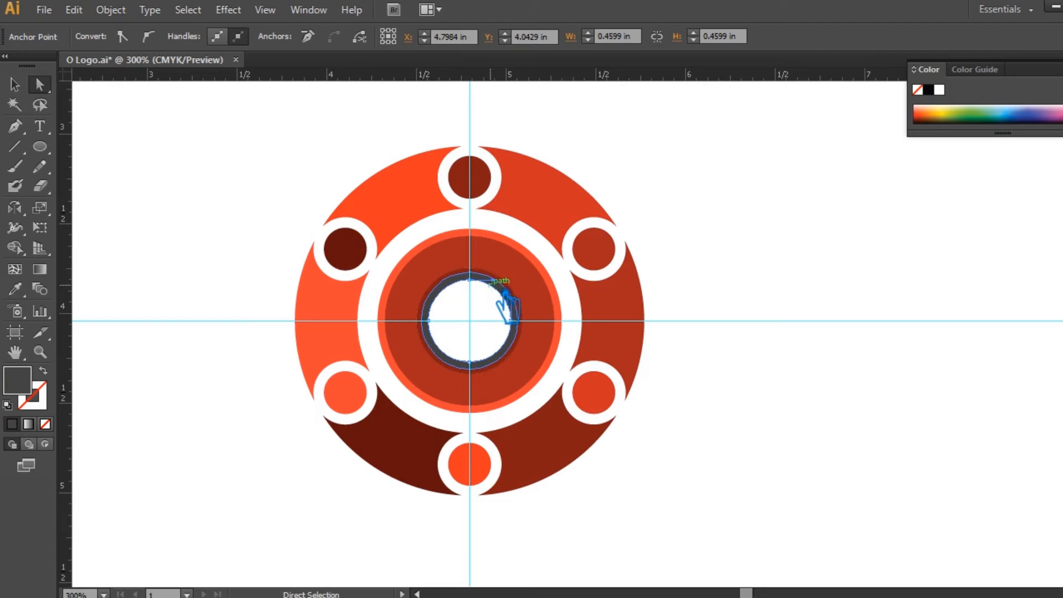
key(i)
click(349, 250)
click(14, 84)
click(785, 249)
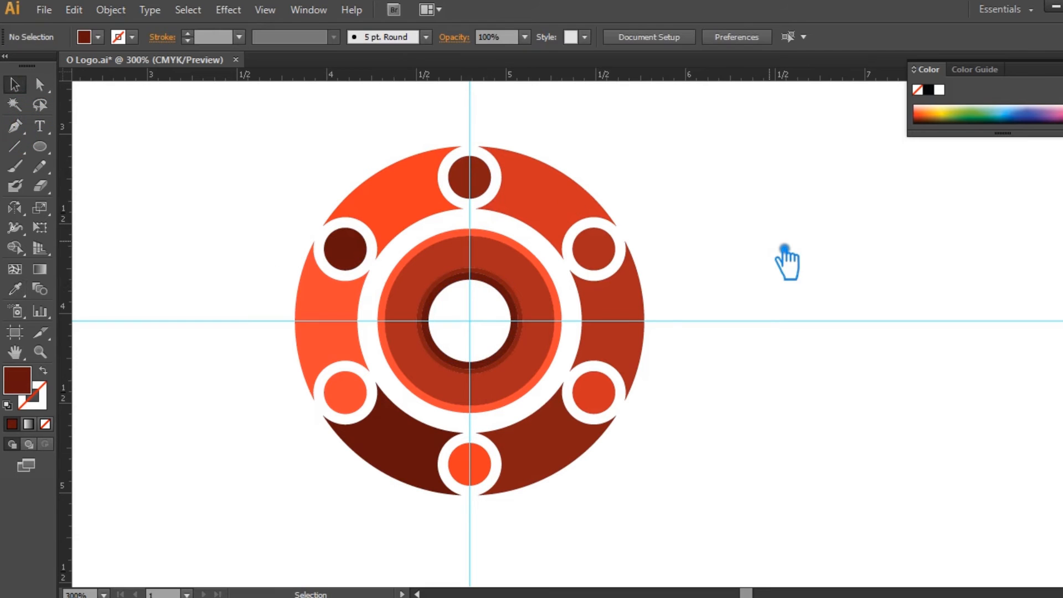
- Select all parts of the O logo artwork together
drag(641, 518, 315, 134)
key(a)
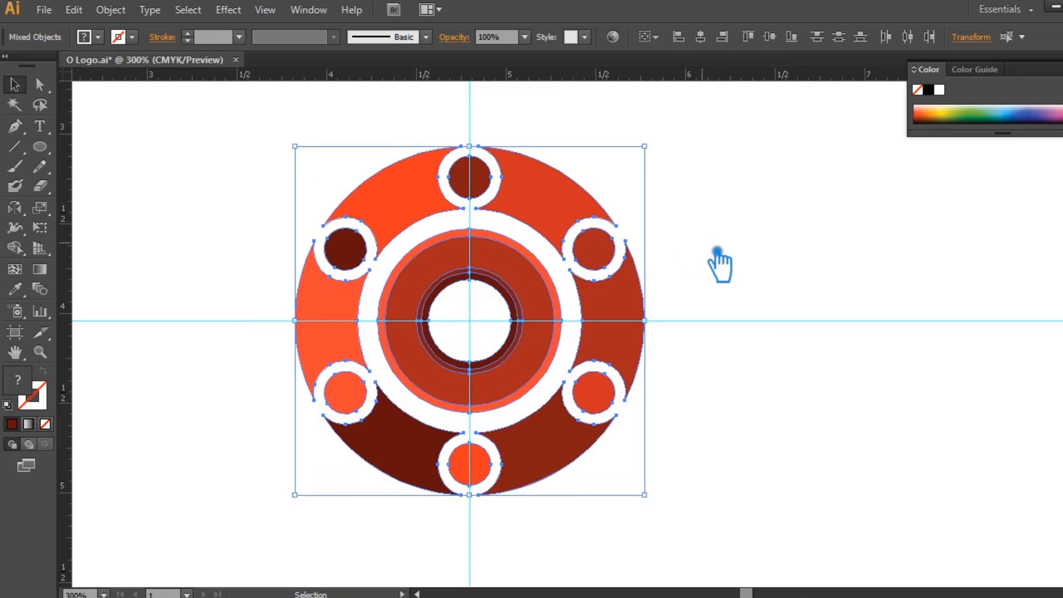
click(749, 275)
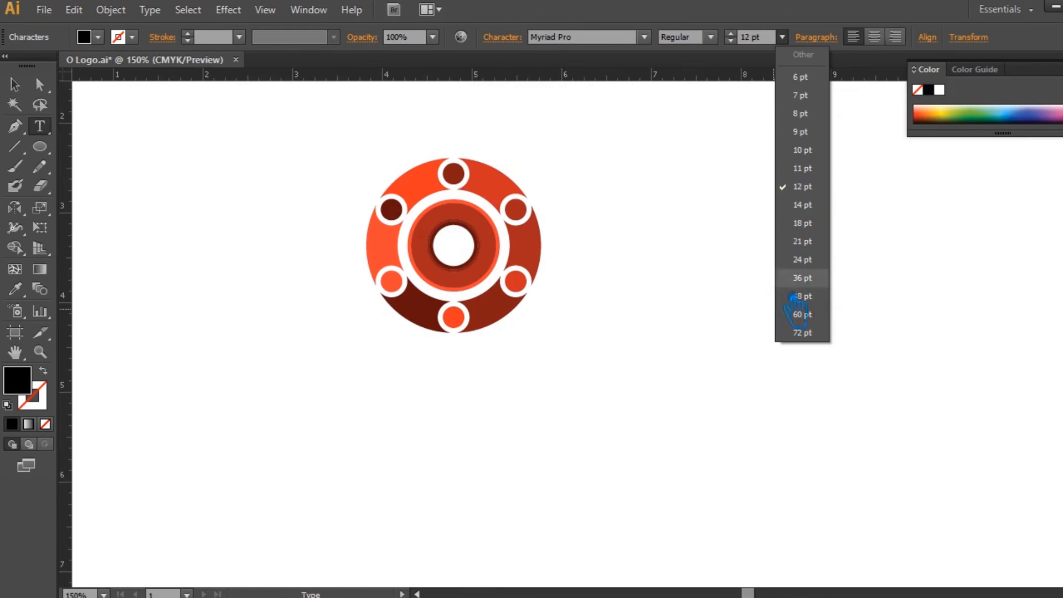
click(814, 294)
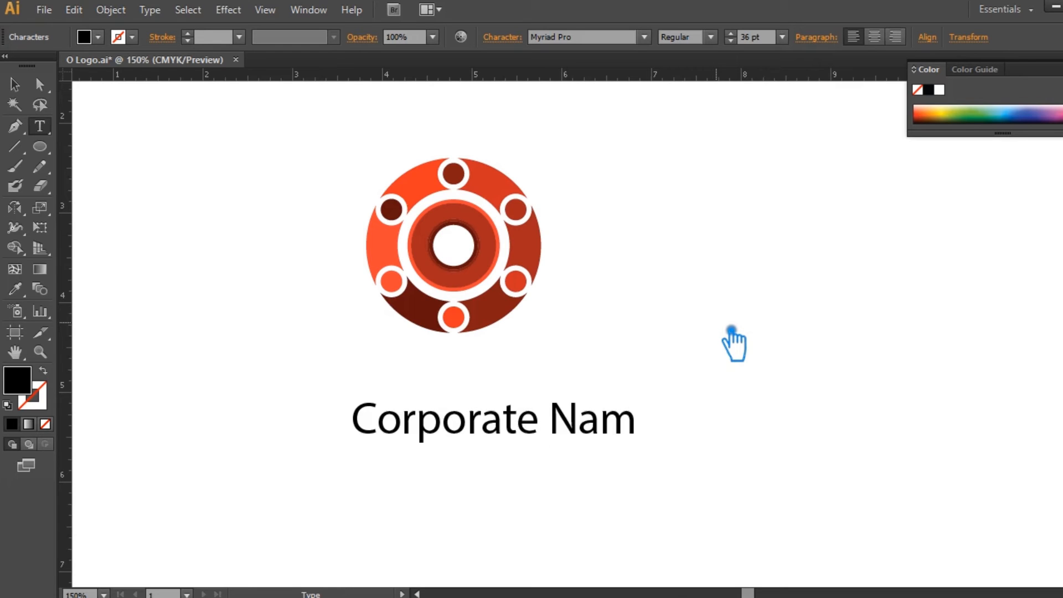
- Set the text as CORPORATE NAME in Quantico Regular at 48 pt and place it directly below the ring emblem
click(15, 84)
click(517, 423)
drag(518, 423, 469, 371)
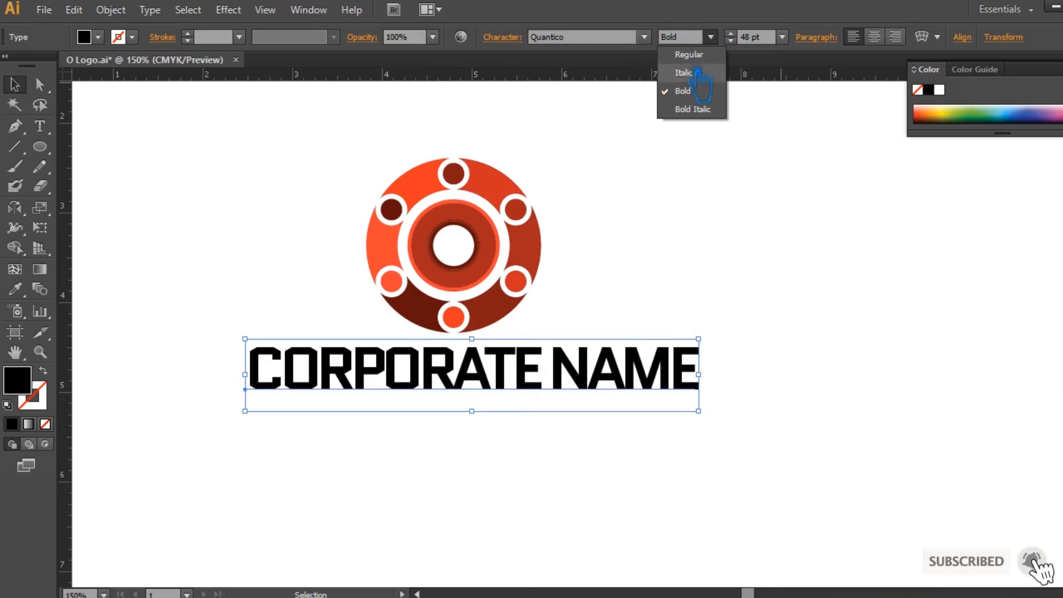
click(694, 68)
click(689, 244)
drag(579, 377, 590, 377)
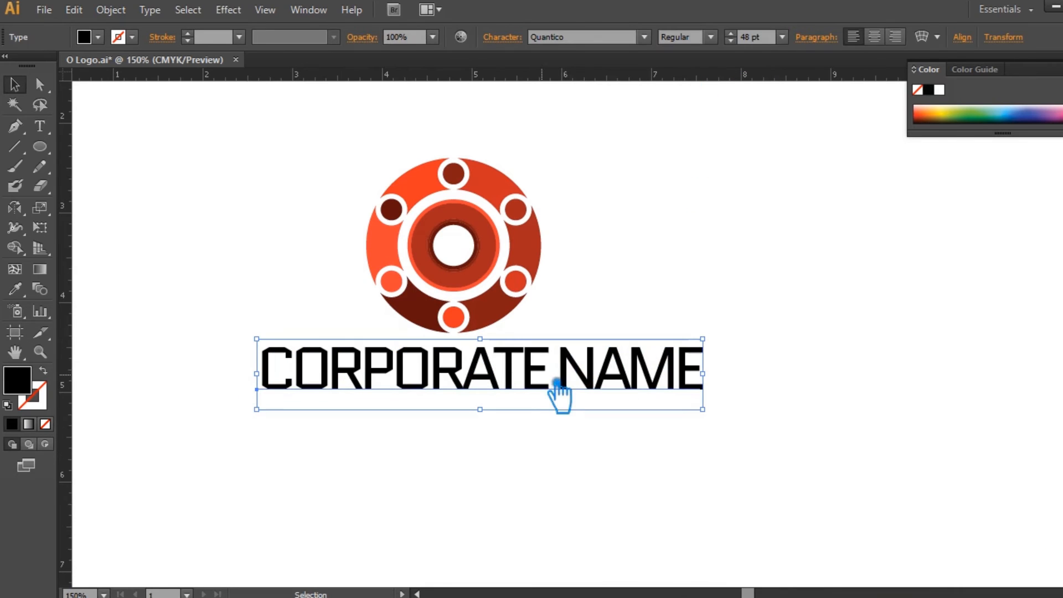
- Try a tighter letter tracking of -128 on the CORPORATE NAME text
click(502, 37)
scroll(476, 141, down, 20)
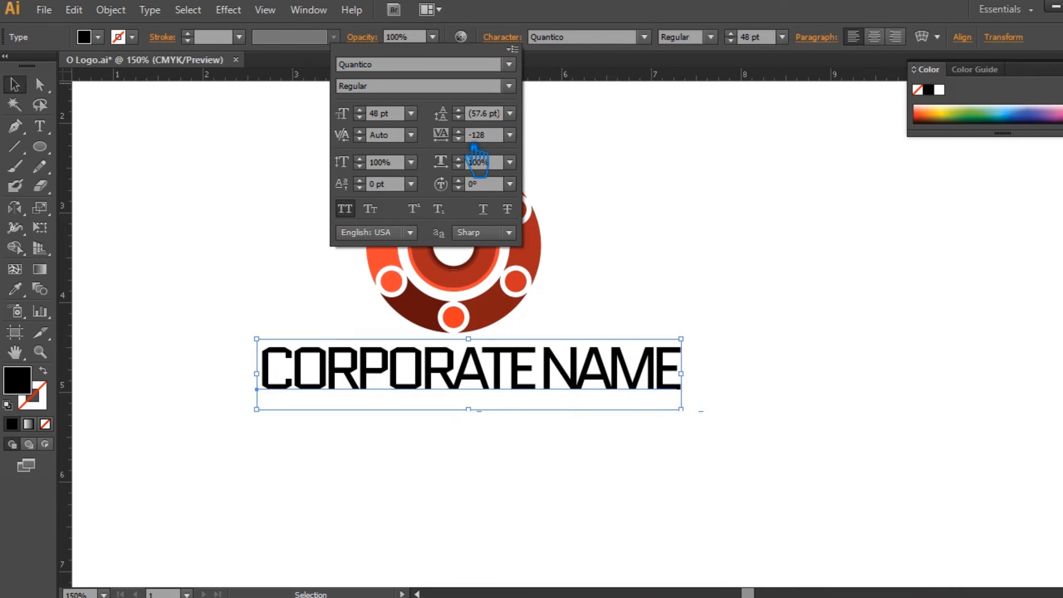
click(510, 135)
click(535, 169)
click(752, 372)
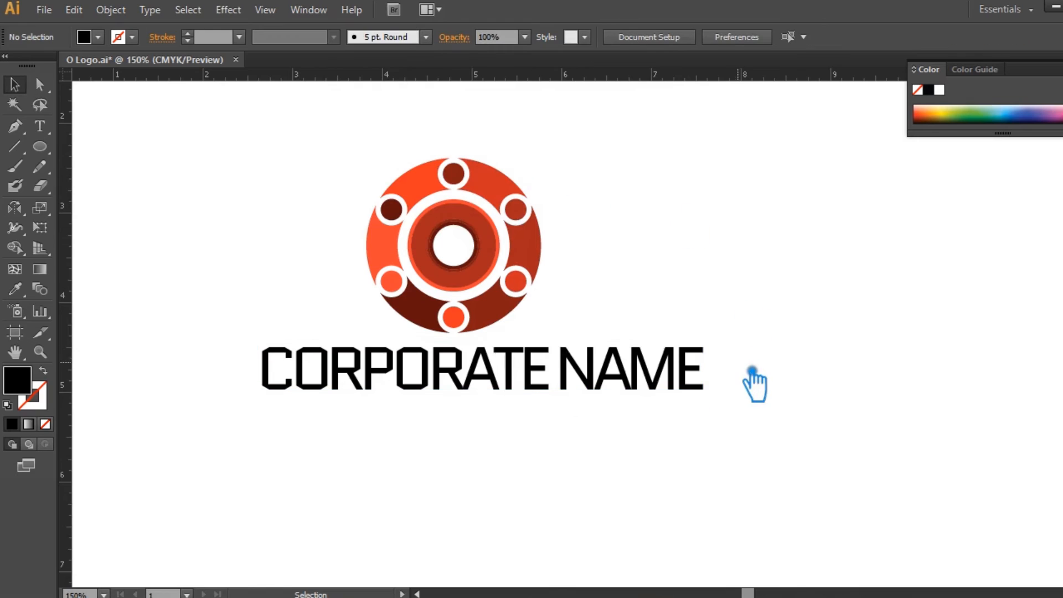
- Add the text TAGLINE GOES HERE at 12 pt and position it just under the corporate name
click(40, 126)
click(387, 434)
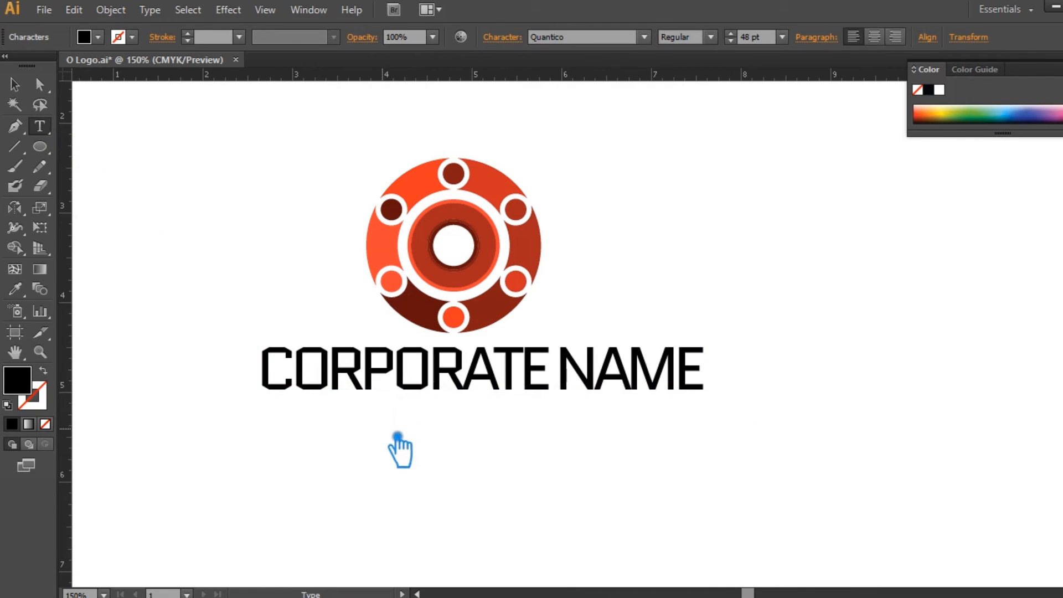
click(782, 36)
click(806, 169)
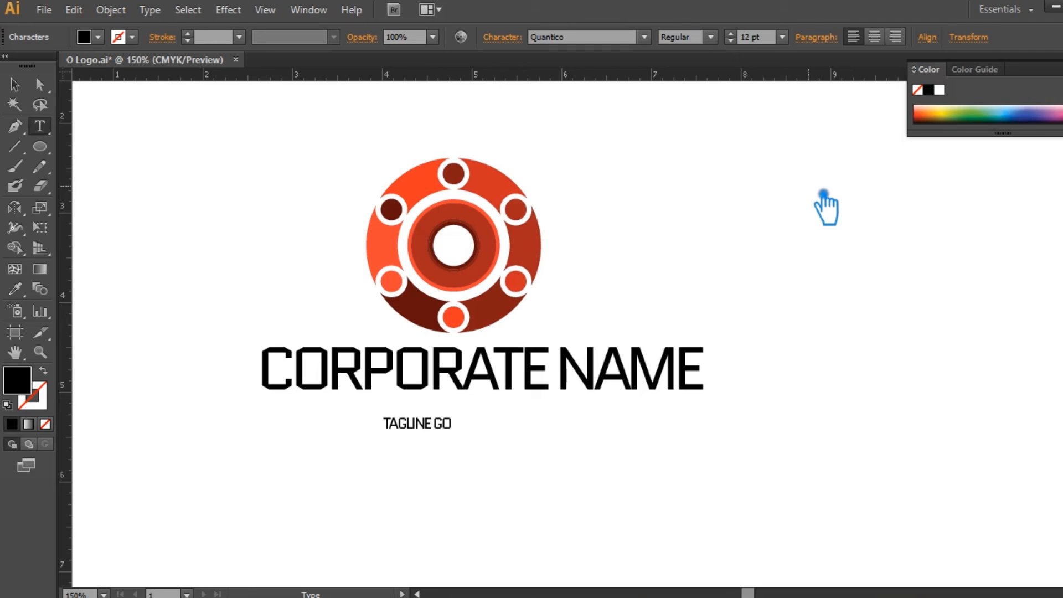
click(14, 84)
click(510, 439)
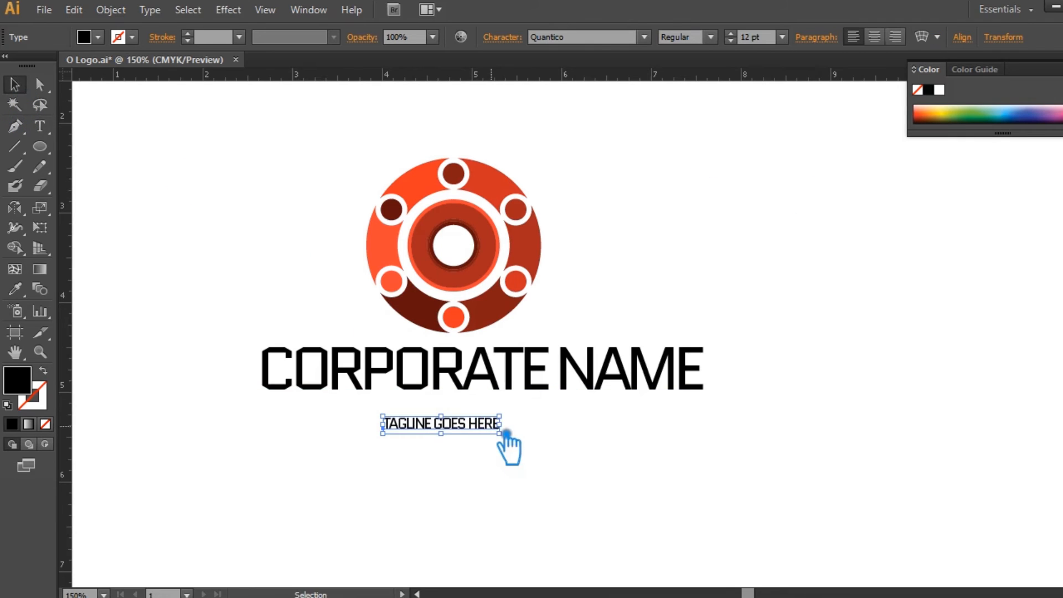
drag(510, 439, 516, 427)
- Try 18 pt for the tagline and settle on a font size of 14 pt
click(782, 37)
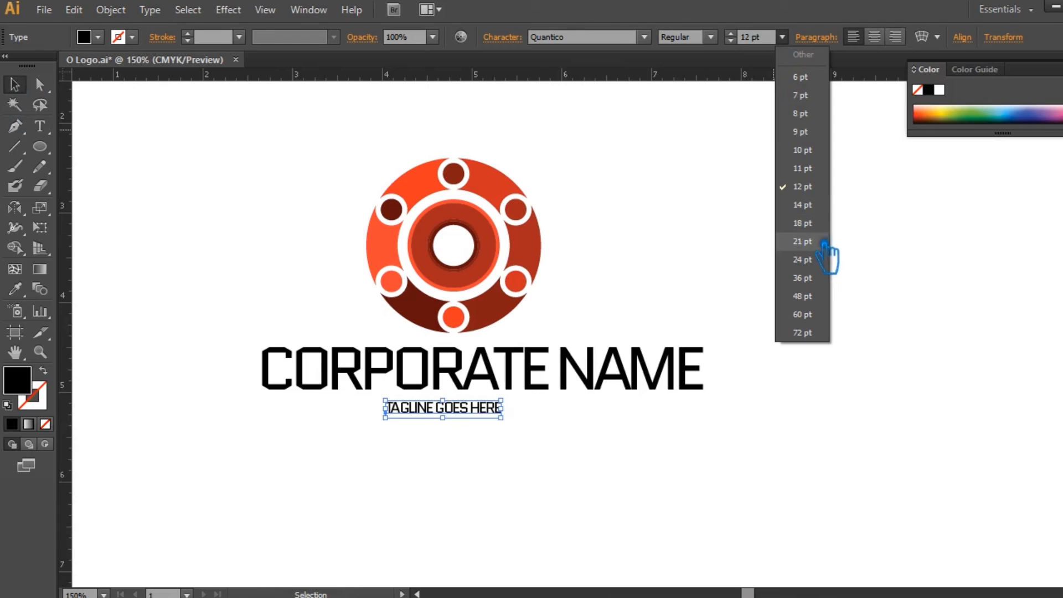
click(814, 220)
click(782, 36)
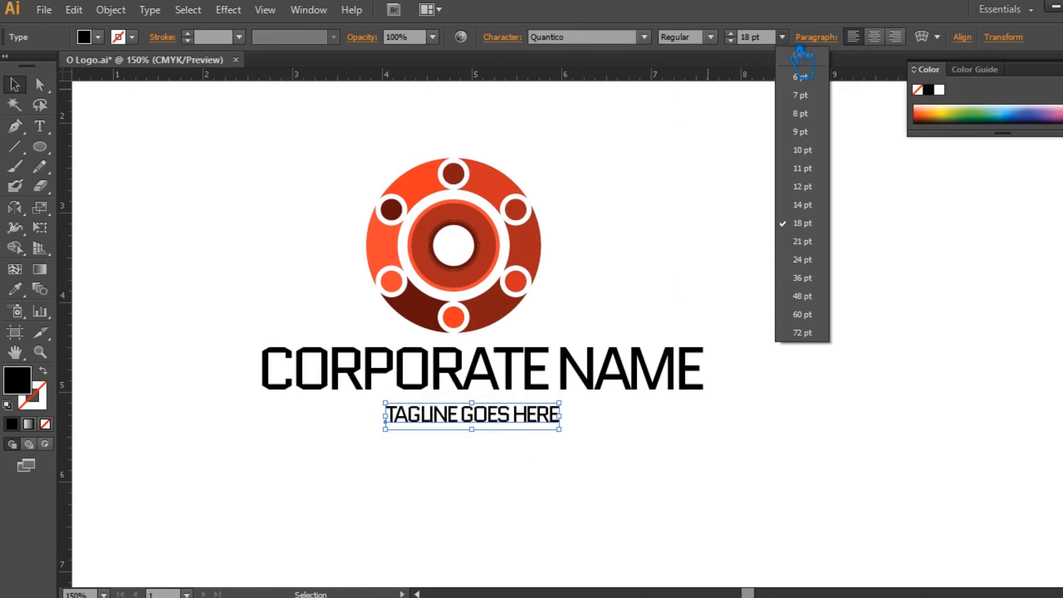
click(808, 186)
- Set the tagline's tracking to 400 and move the line to the middle beneath the corporate name
click(503, 37)
click(509, 134)
click(526, 175)
double_click(480, 135)
text(400)
key(Return)
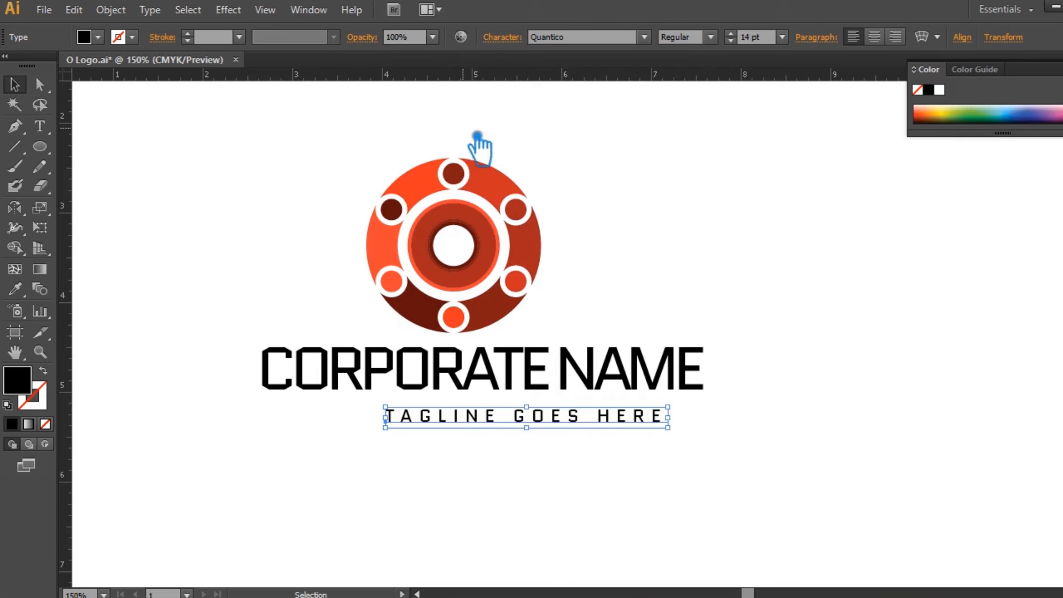
click(871, 288)
drag(602, 427, 559, 426)
- Reduce the tracking on only the final E of the tagline to remove the trailing space
click(40, 126)
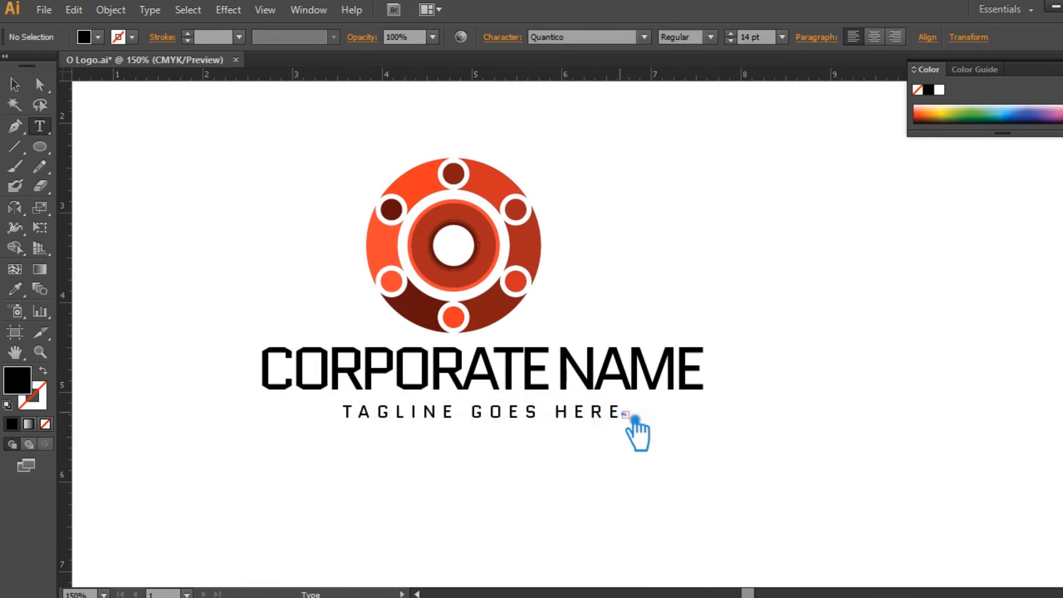
drag(629, 416, 609, 415)
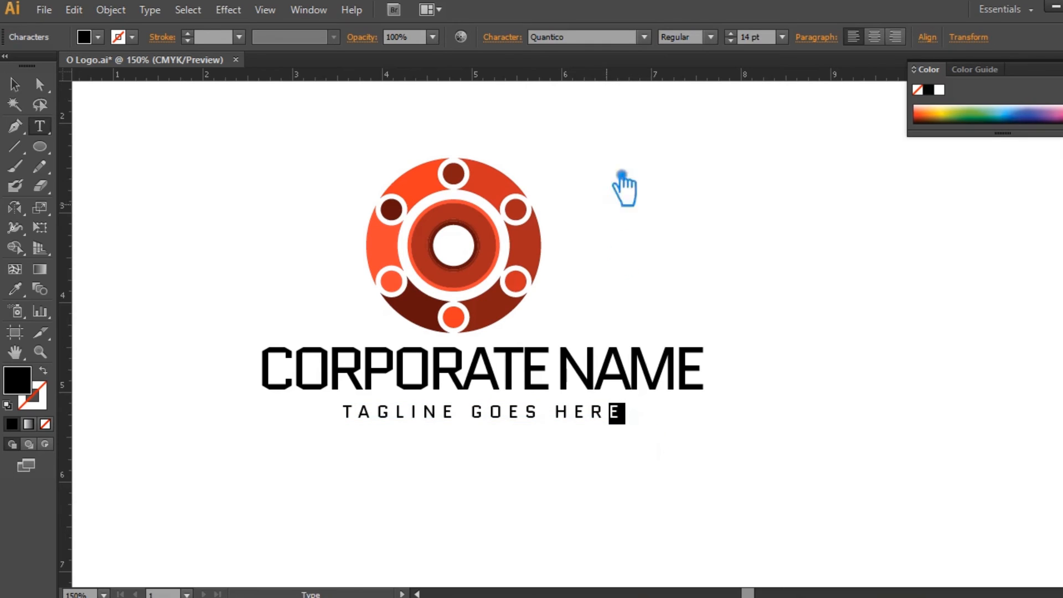
click(508, 43)
click(510, 134)
click(546, 290)
click(567, 5)
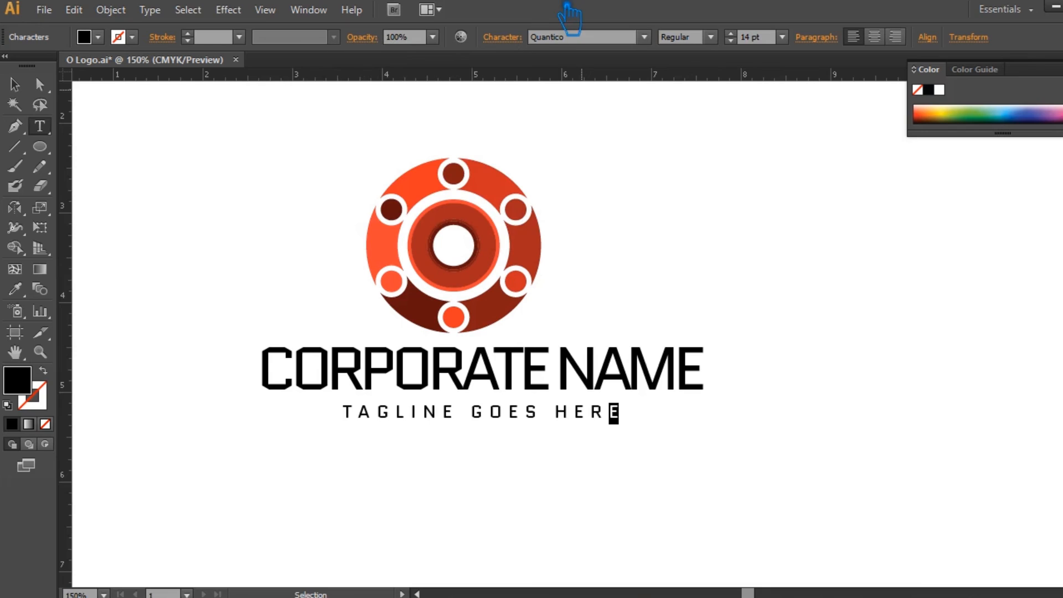
click(35, 93)
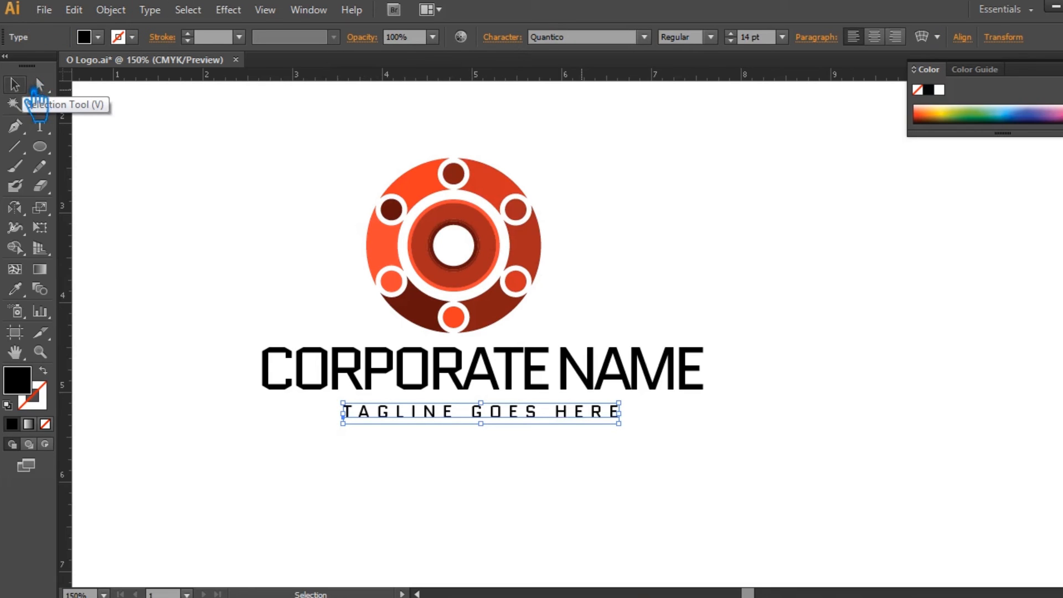
click(731, 238)
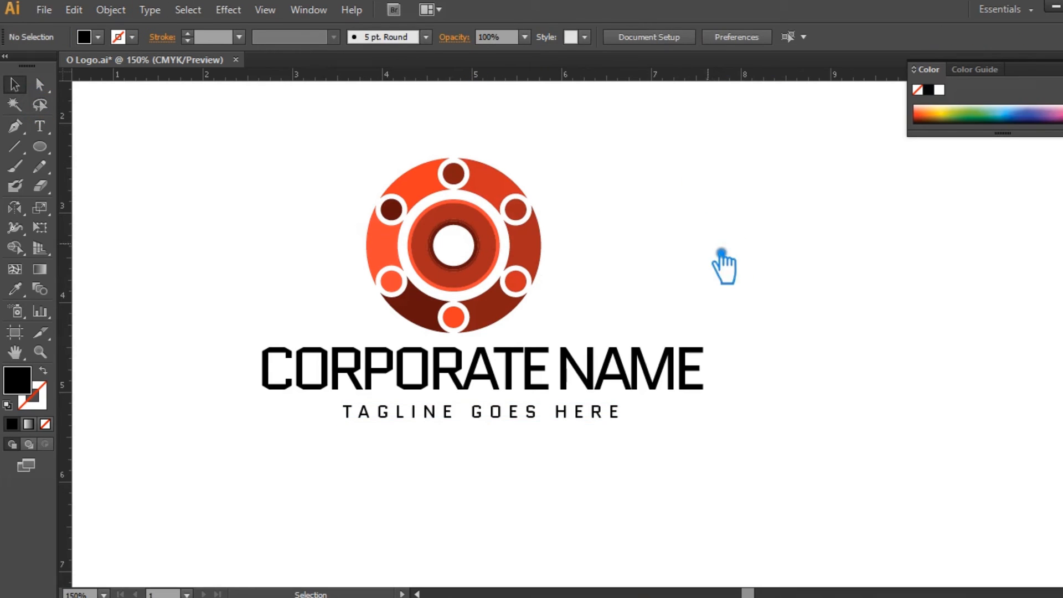
- Select the emblem, corporate name and tagline together and align them on their horizontal centres
click(533, 271)
drag(714, 447, 315, 170)
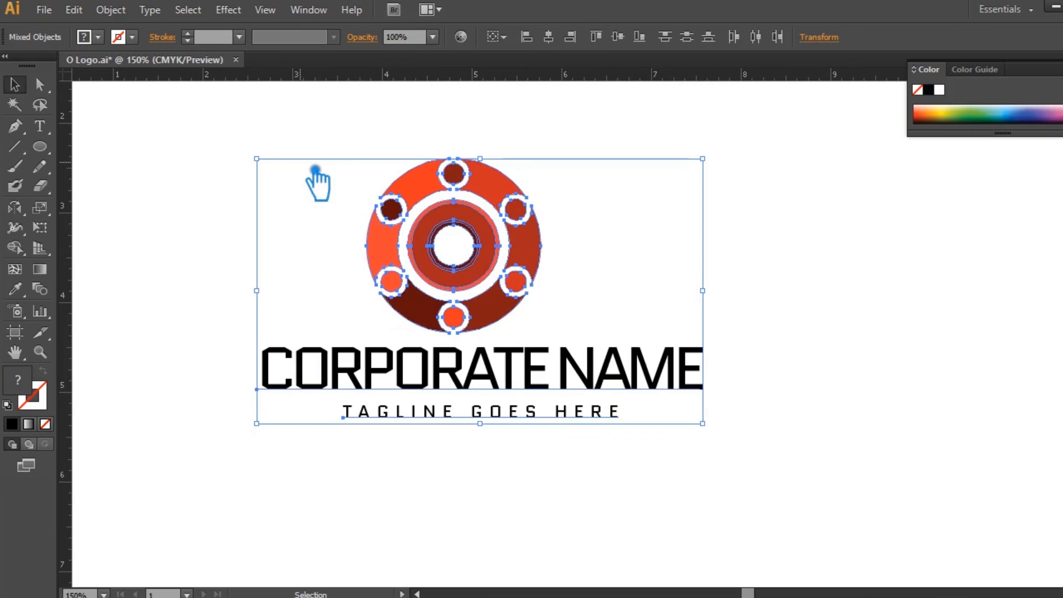
click(569, 38)
click(786, 266)
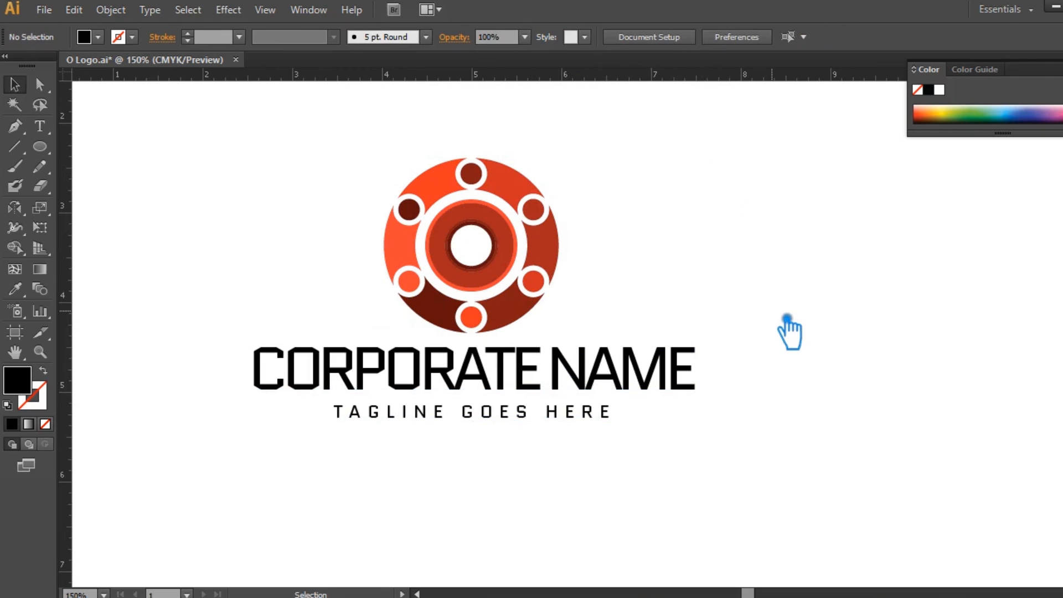
- Nudge the corporate name slightly down, and nudge the tagline down to keep its spacing below it
click(550, 380)
key(Down)
key(Down)
key(Down)
key(Down)
key(Down)
key(Down)
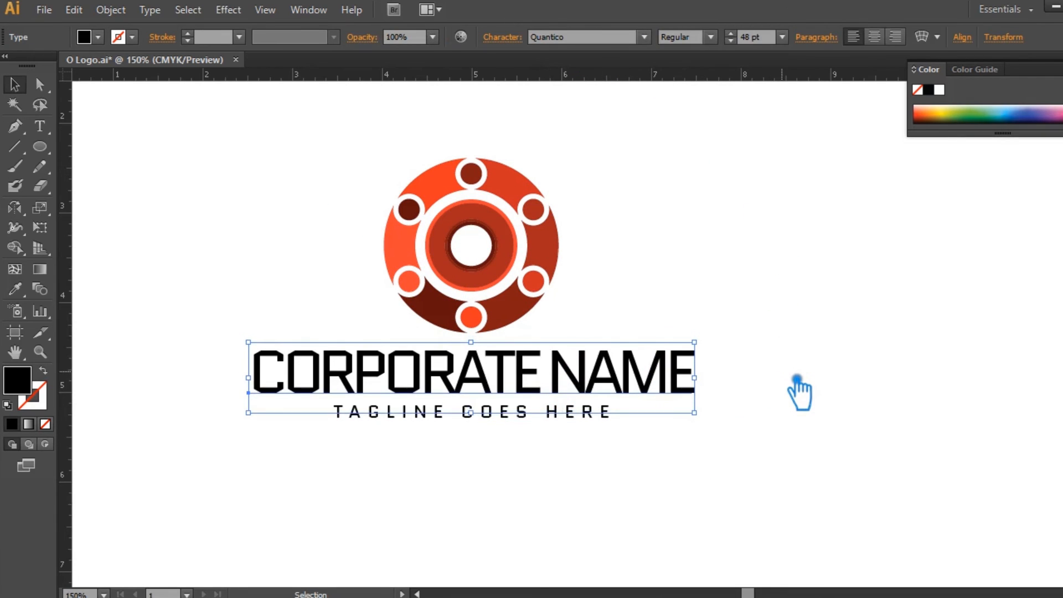
click(799, 381)
click(577, 418)
key(Down)
key(Down)
key(Down)
click(741, 346)
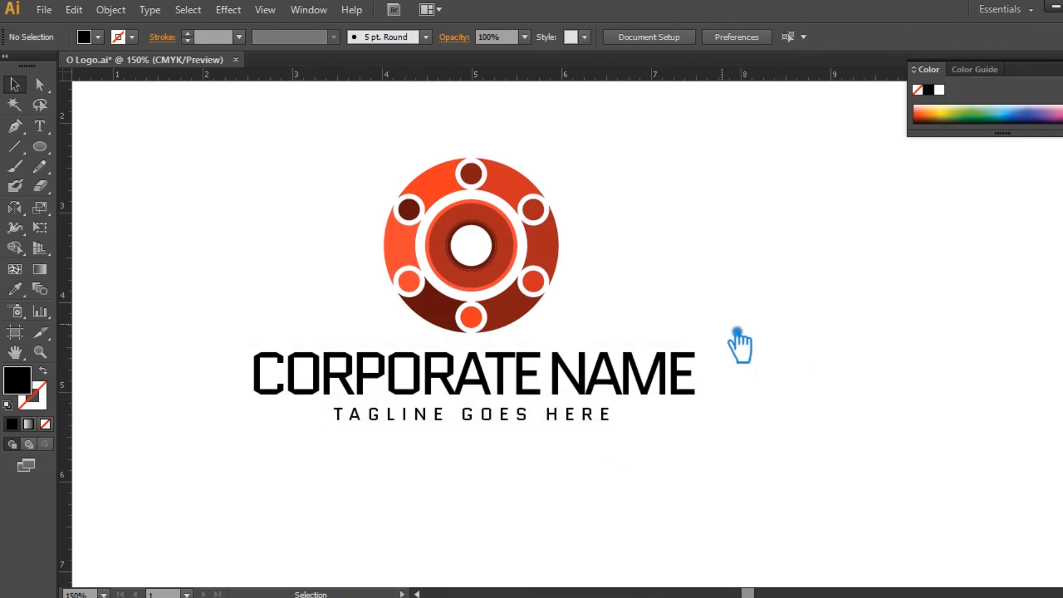
- Nudge the corporate name and tagline down together to widen the gap below the emblem
drag(727, 464, 303, 367)
key(Down)
key(Down)
key(Down)
key(Down)
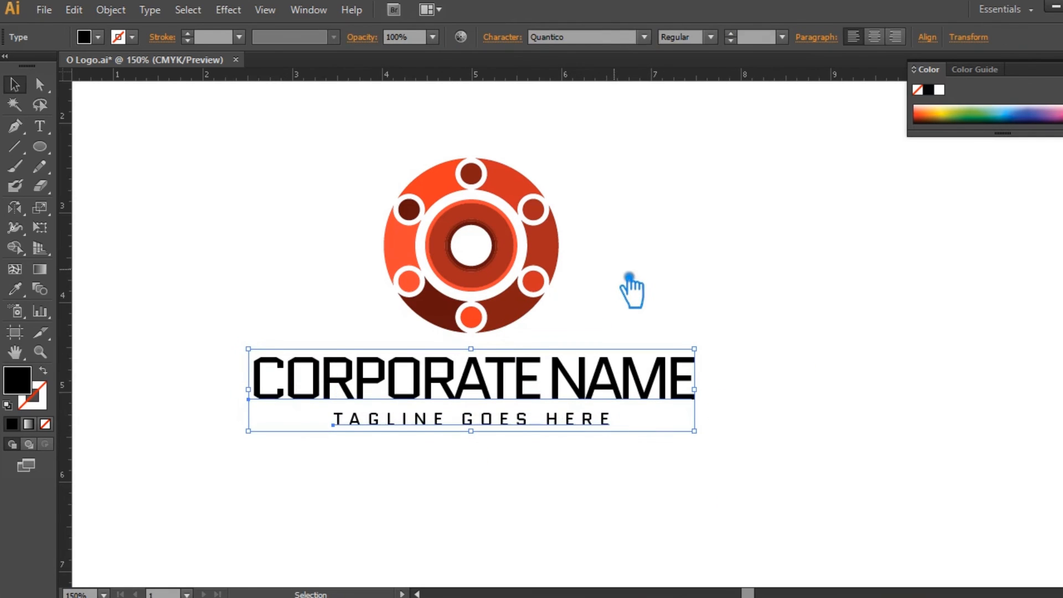
click(631, 276)
- Recolour the word CORPORATE with the maroon sampled from the emblem's lower-left ring segment
key(t)
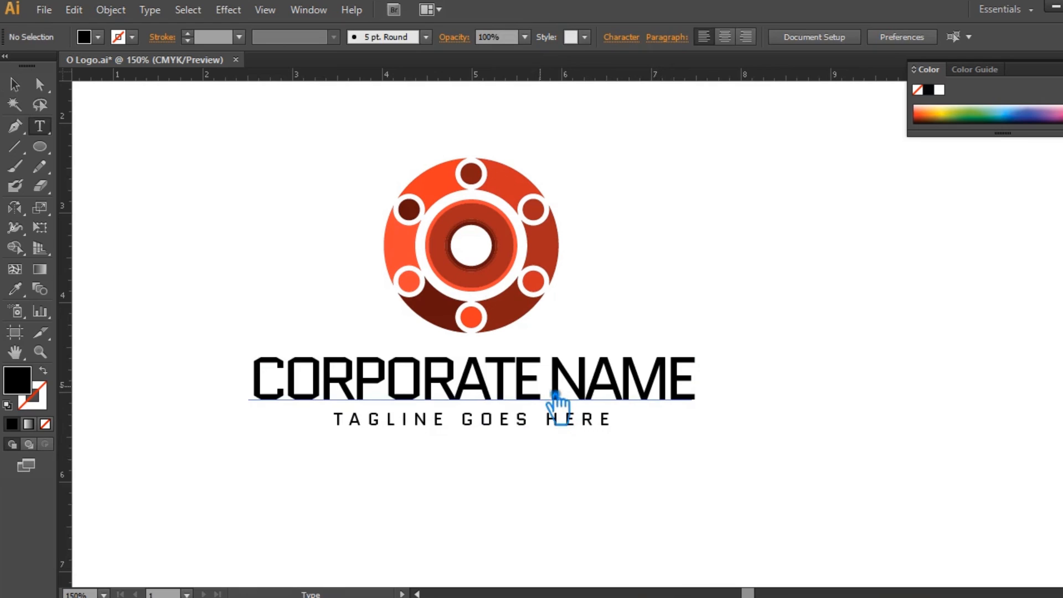
drag(548, 396, 207, 391)
key(i)
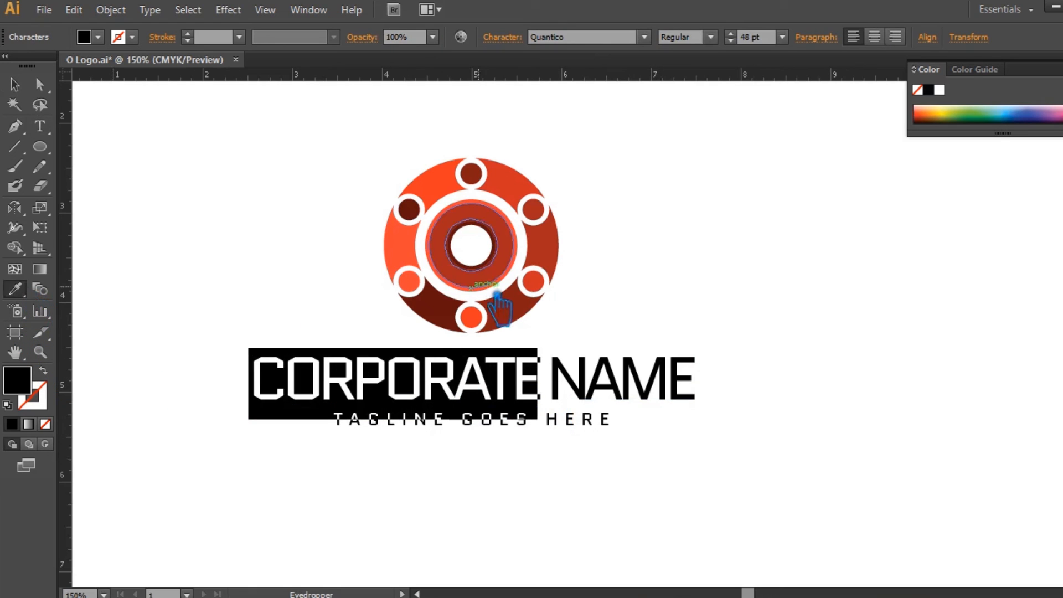
click(455, 315)
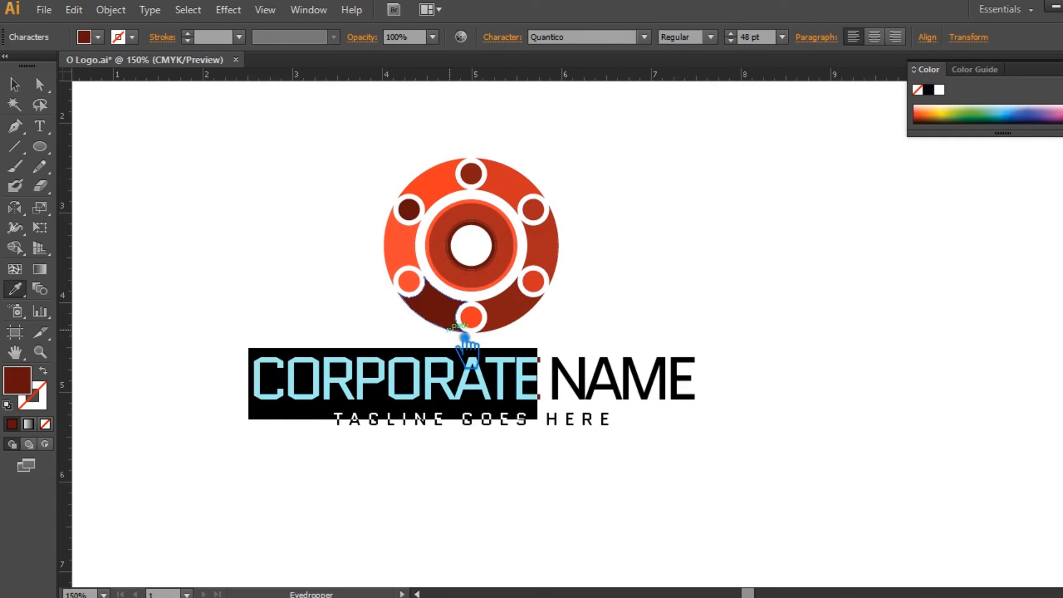
text(T)
key(ctrl+z)
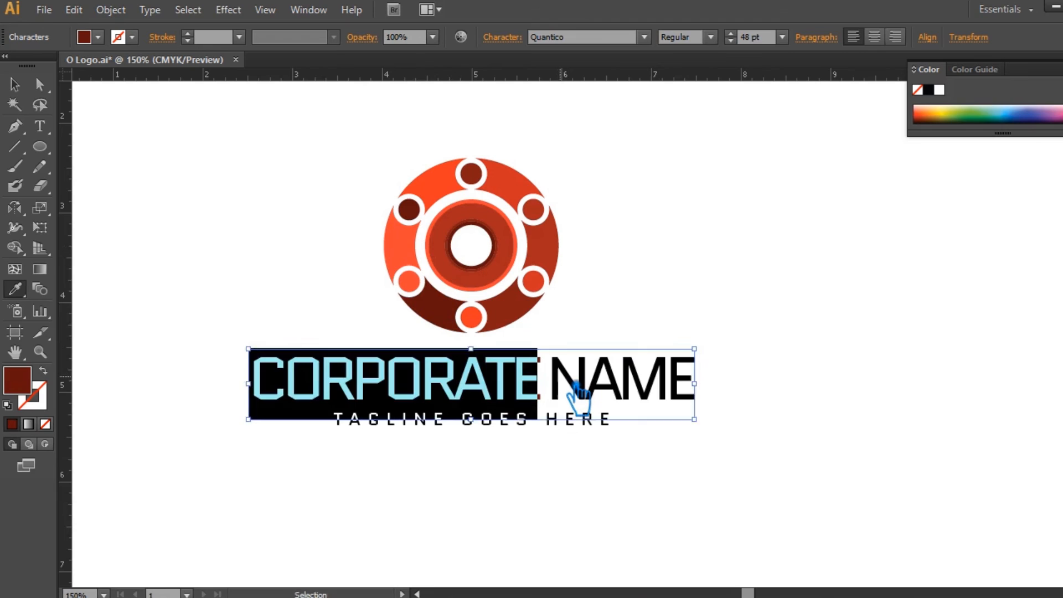
- Recolour the word NAME with the light orange-red sampled from the emblem's lower-left small circle
click(39, 126)
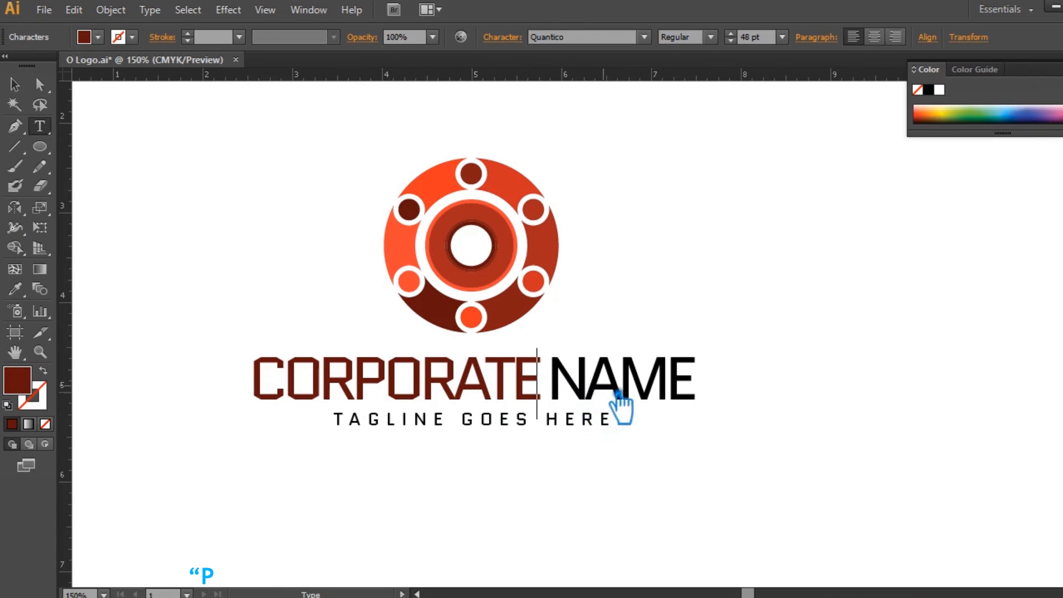
double_click(573, 393)
click(15, 289)
click(411, 272)
click(15, 84)
click(825, 242)
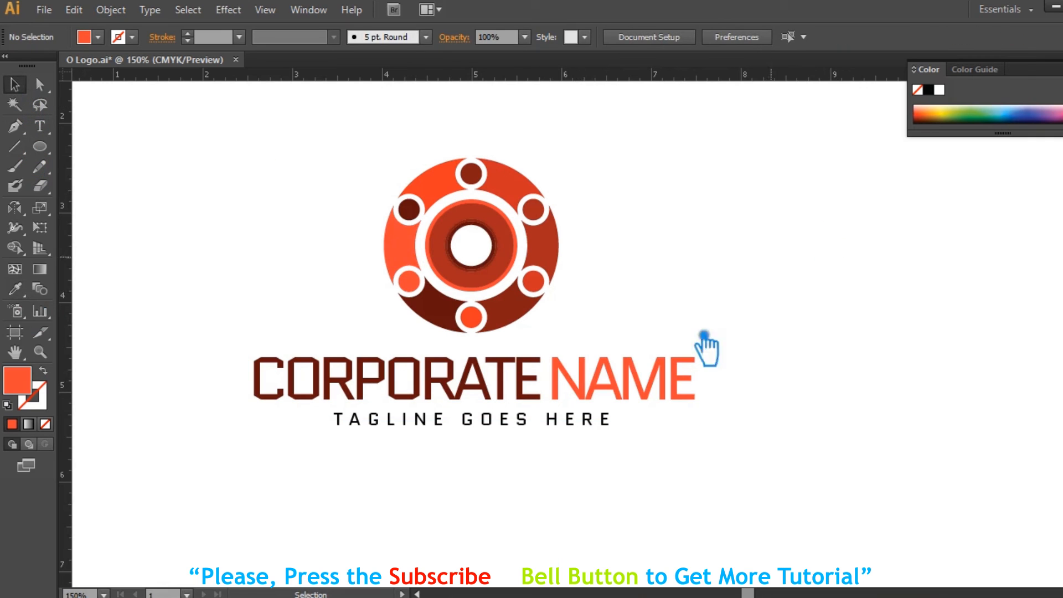
- Fill the tagline text with the dark grey 2D2D2D
click(480, 425)
double_click(24, 388)
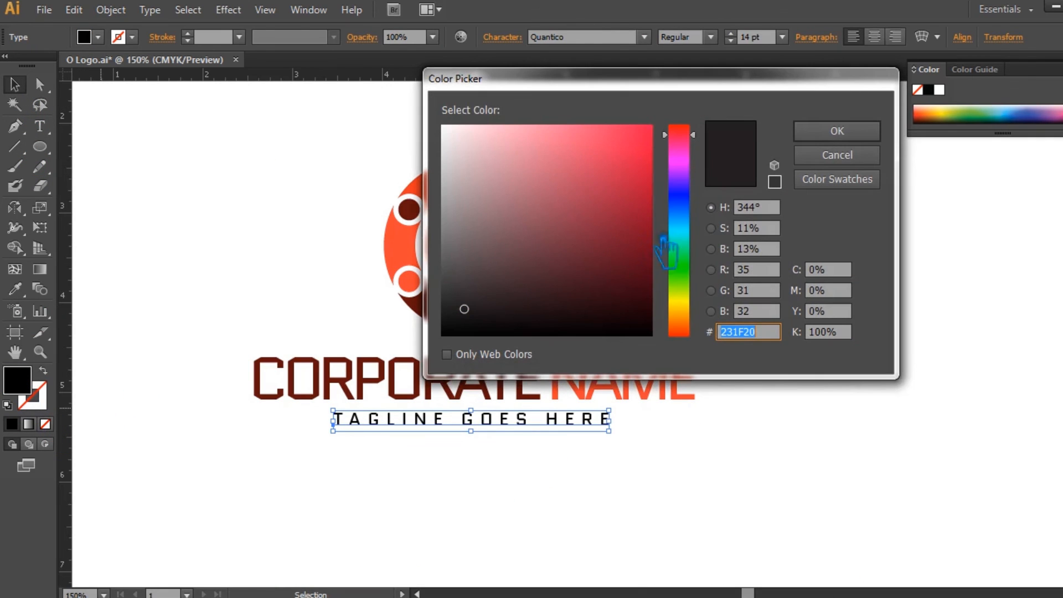
click(443, 299)
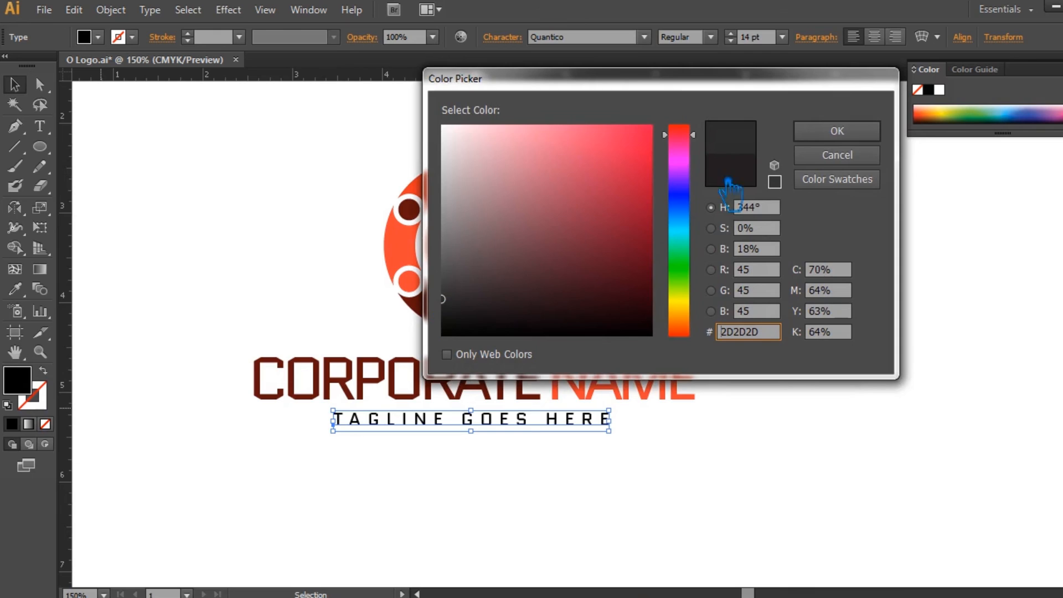
click(837, 131)
click(824, 368)
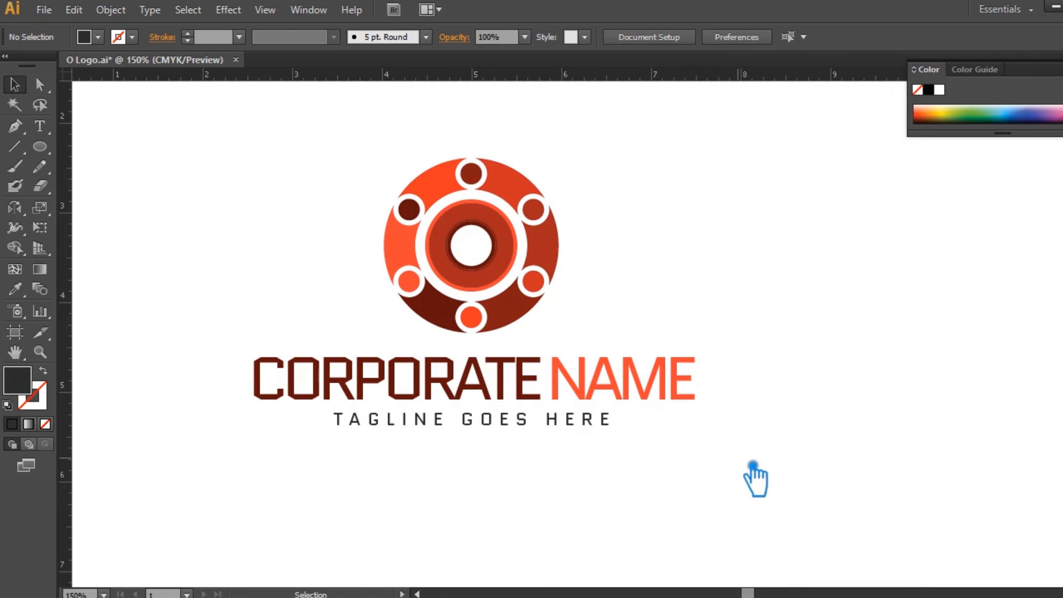
drag(753, 465, 174, 148)
click(916, 236)
key(ctrl+0)
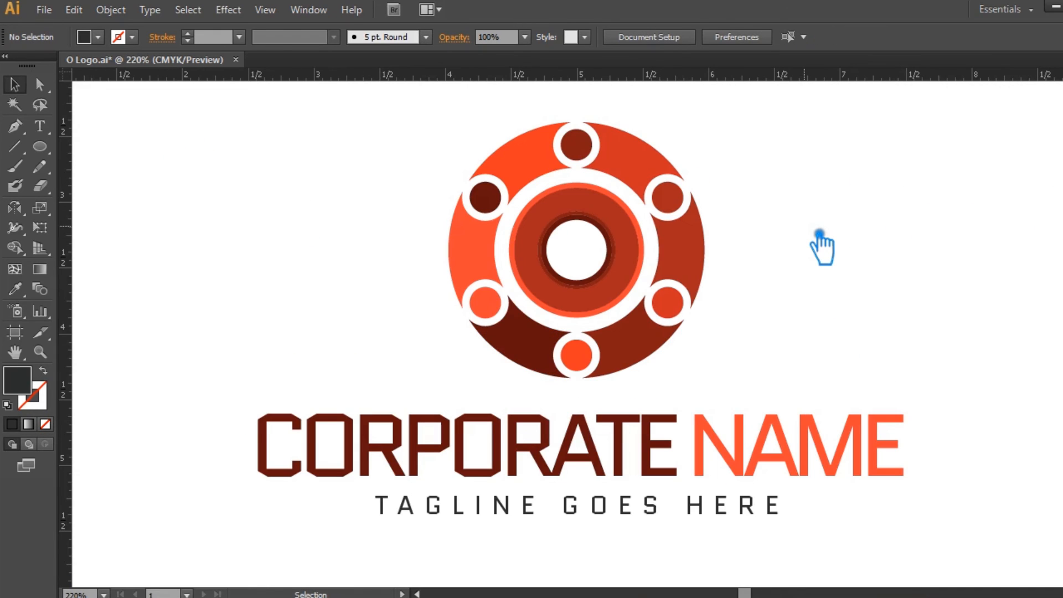